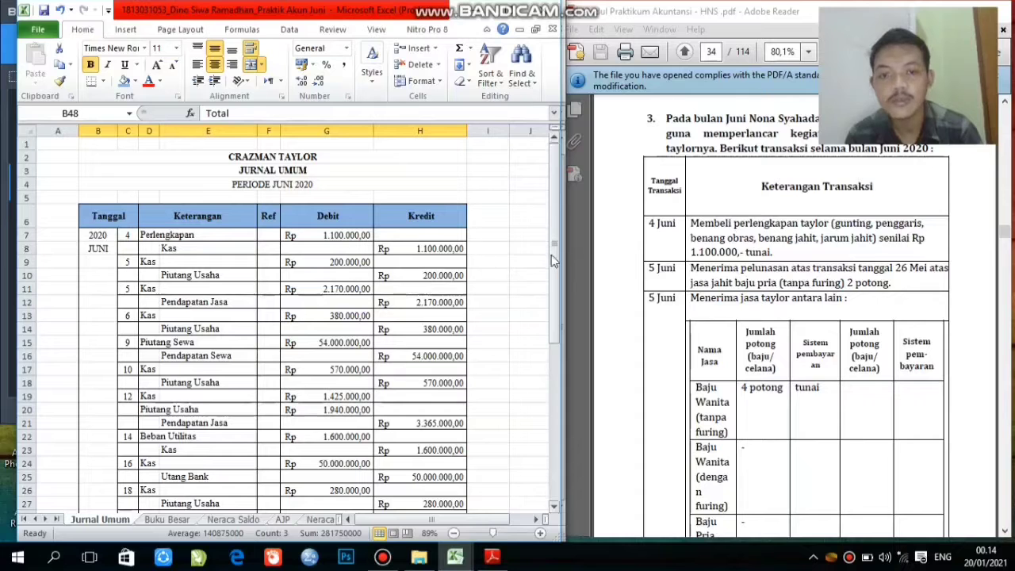
Compare the 4 to 10 June transactions in the PDF with the first entries of the Jurnal Umum sheet.
{"action": "left_click_drag", "start_coordinate": [554, 261], "coordinate": [555, 271]}
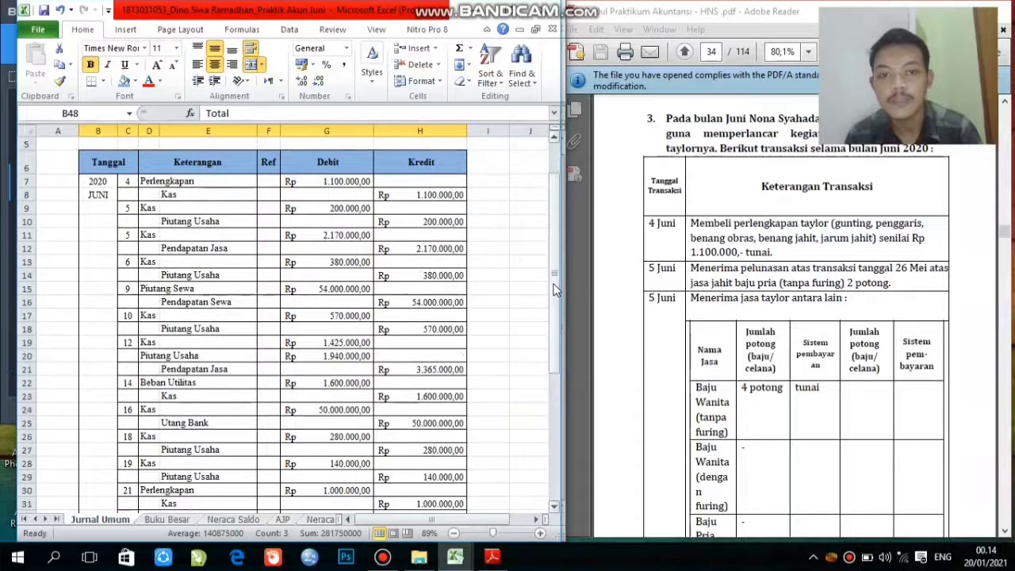
{"action": "left_click", "coordinate": [616, 285]}
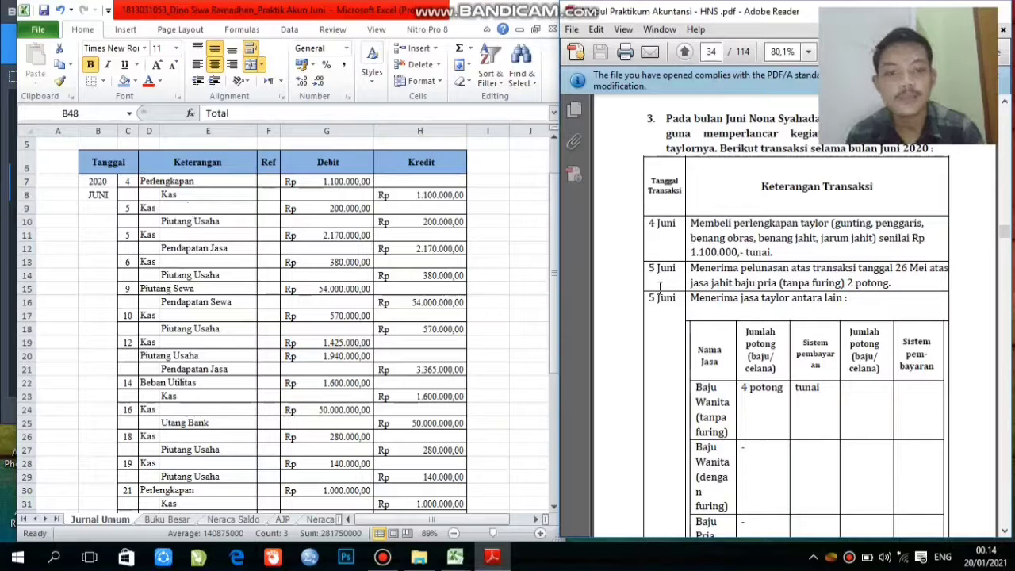
{"action": "scroll", "coordinate": [673, 325], "scroll_direction": "down", "scroll_amount": 1}
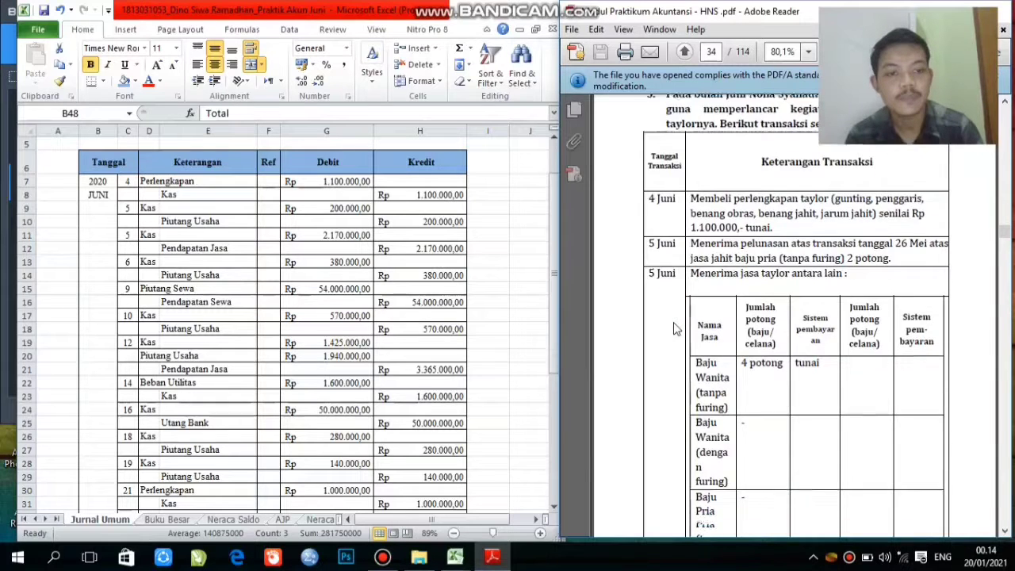
{"action": "scroll", "coordinate": [675, 329], "scroll_direction": "down", "scroll_amount": 4}
{"action": "scroll", "coordinate": [673, 328], "scroll_direction": "down", "scroll_amount": 5}
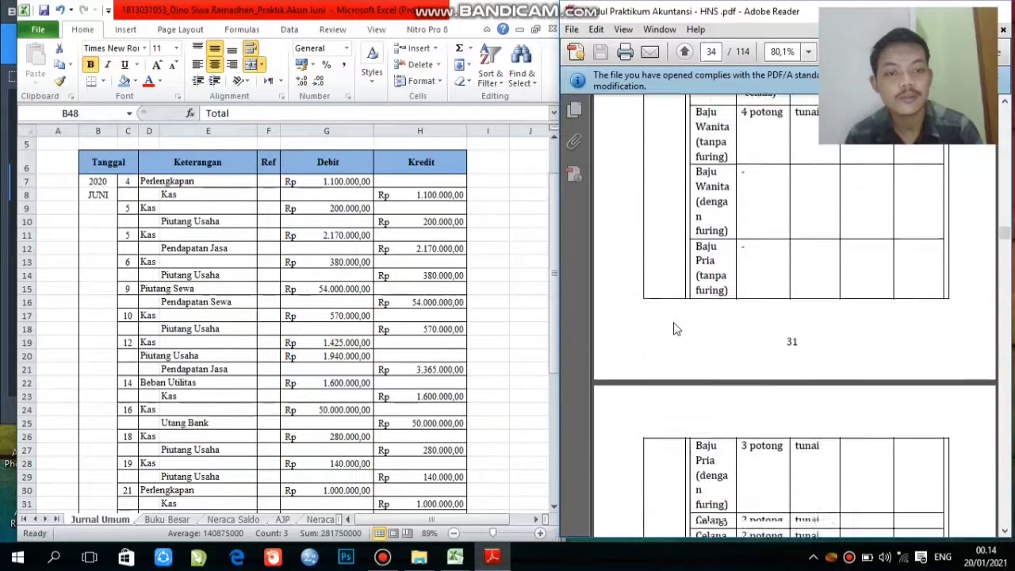
{"action": "scroll", "coordinate": [673, 328], "scroll_direction": "down", "scroll_amount": 2}
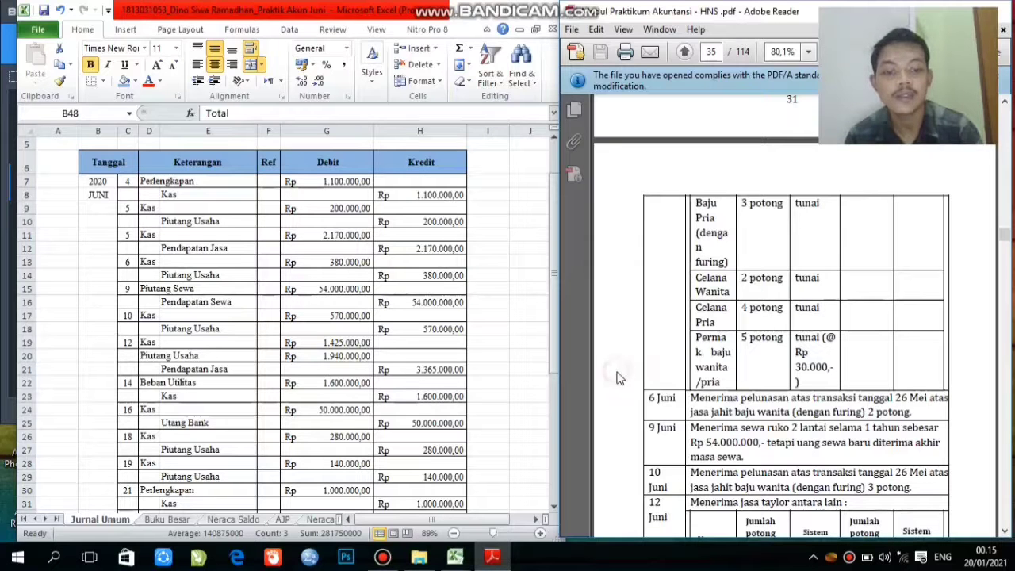
{"action": "scroll", "coordinate": [620, 378], "scroll_direction": "down", "scroll_amount": 5}
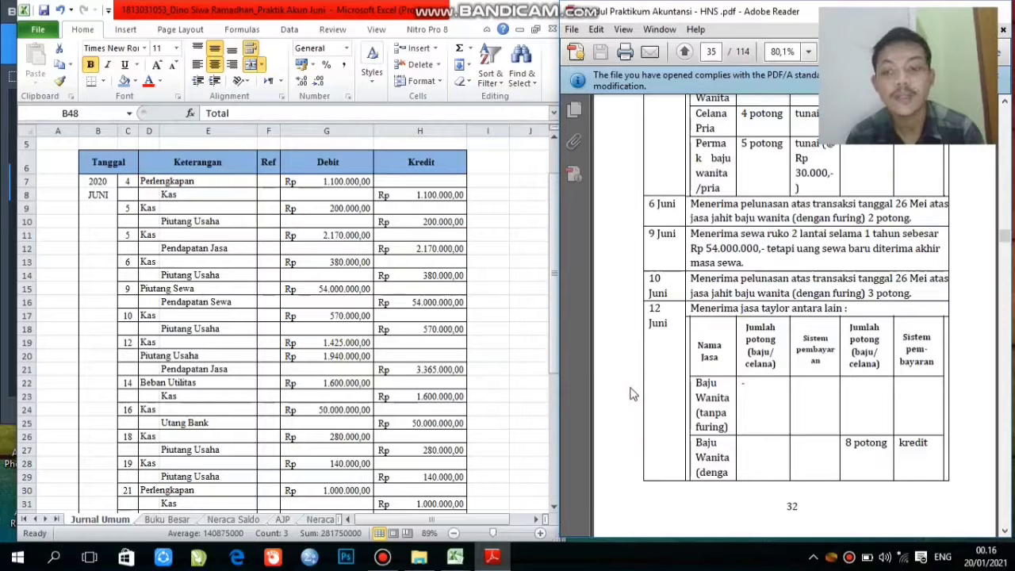
Read the full 12 June tailoring services table in the PDF alongside that date's journal entry.
{"action": "scroll", "coordinate": [633, 395], "scroll_direction": "down", "scroll_amount": 1}
{"action": "scroll", "coordinate": [632, 394], "scroll_direction": "down", "scroll_amount": 5}
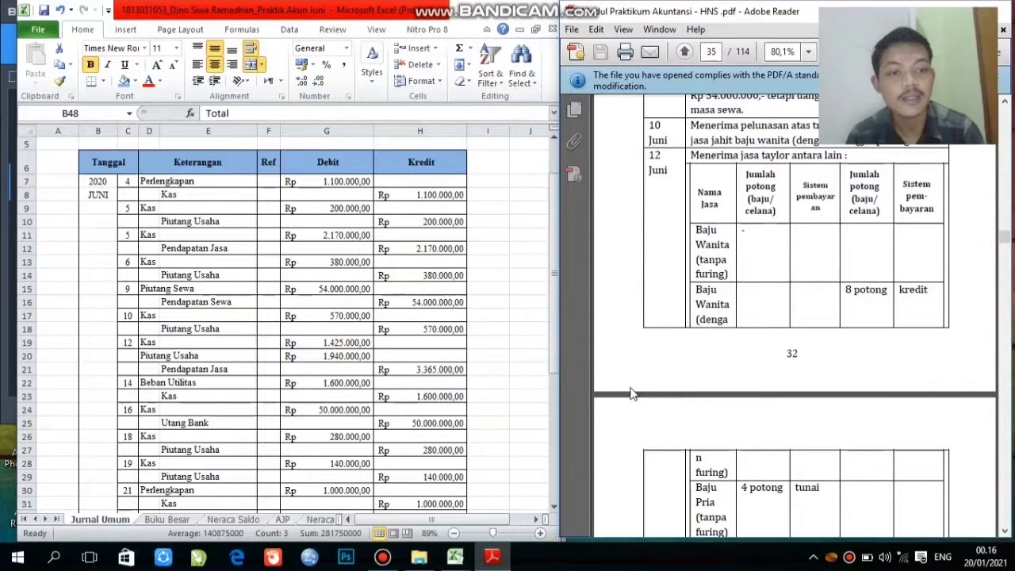
{"action": "scroll", "coordinate": [632, 394], "scroll_direction": "down", "scroll_amount": 6}
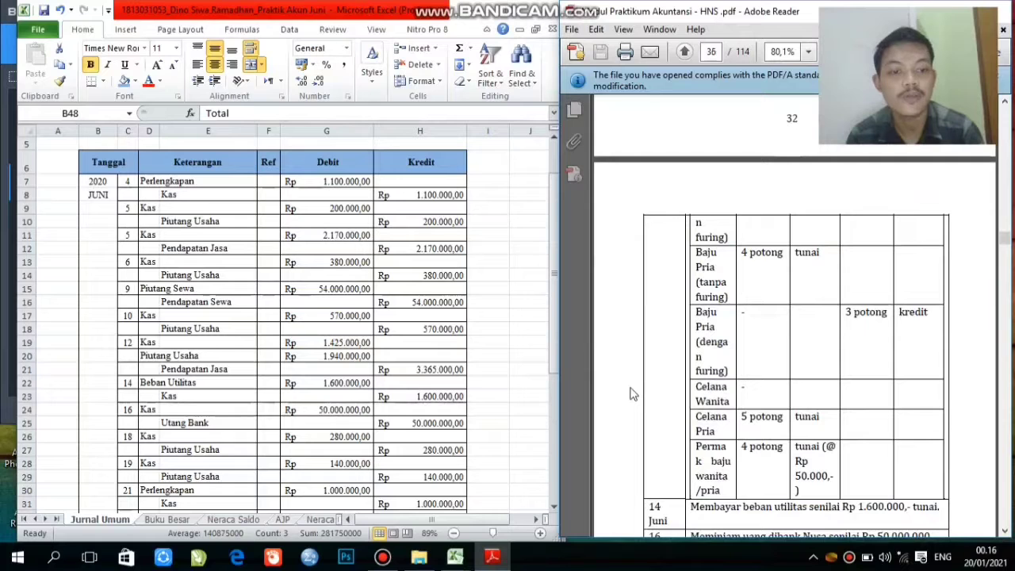
{"action": "scroll", "coordinate": [632, 394], "scroll_direction": "down", "scroll_amount": 2}
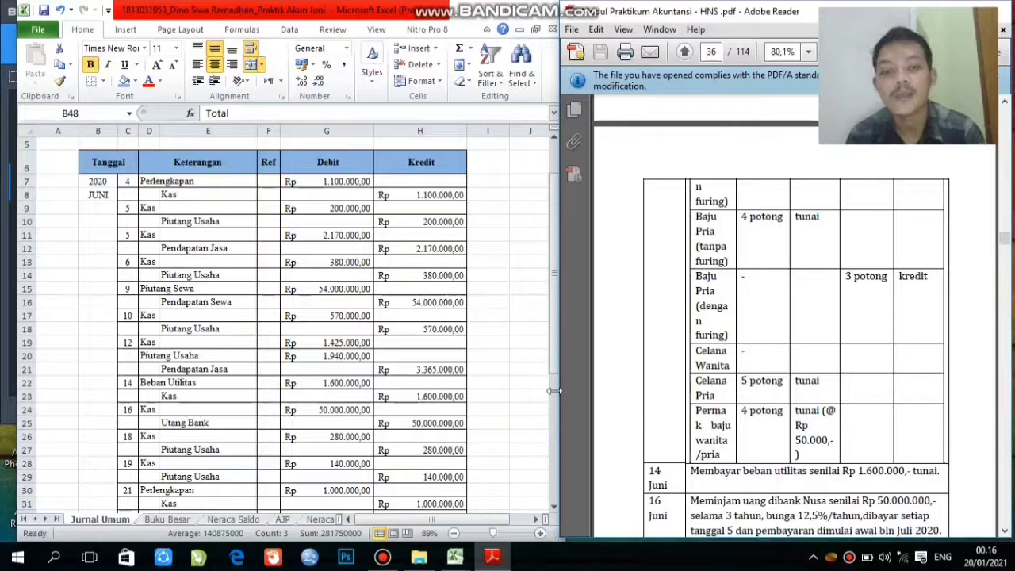
Check the 14 to 22 June transactions in the PDF against the journal rows down to Total.
{"action": "scroll", "coordinate": [638, 411], "scroll_direction": "down", "scroll_amount": 2}
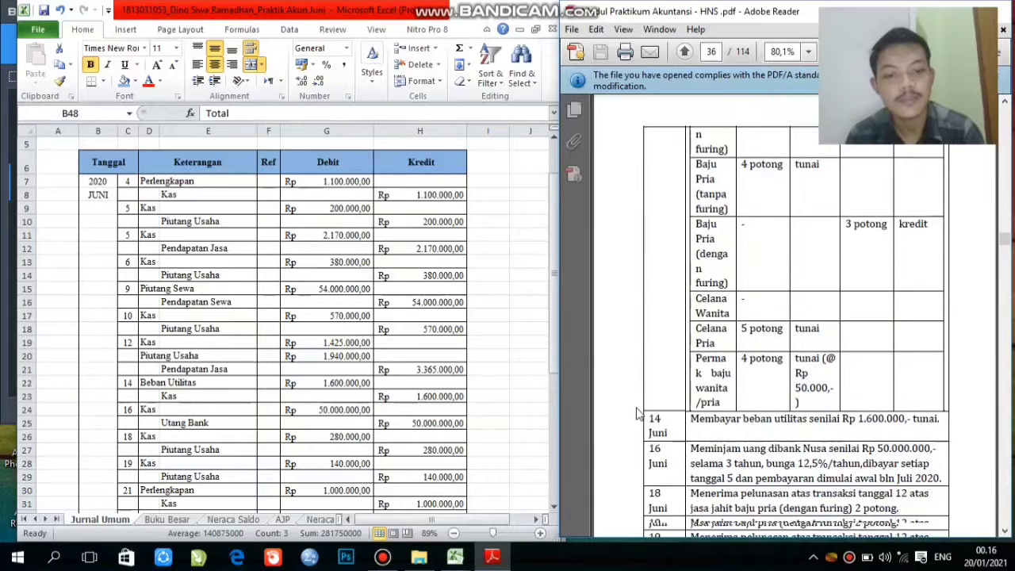
{"action": "scroll", "coordinate": [637, 414], "scroll_direction": "down", "scroll_amount": 5}
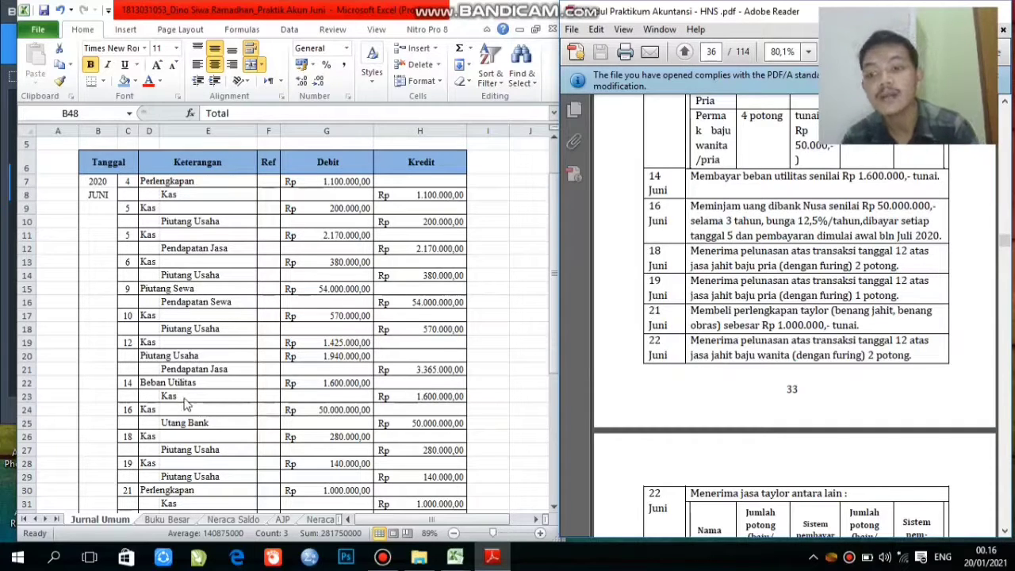
{"action": "left_click", "coordinate": [555, 300]}
{"action": "left_click_drag", "start_coordinate": [555, 300], "coordinate": [557, 430]}
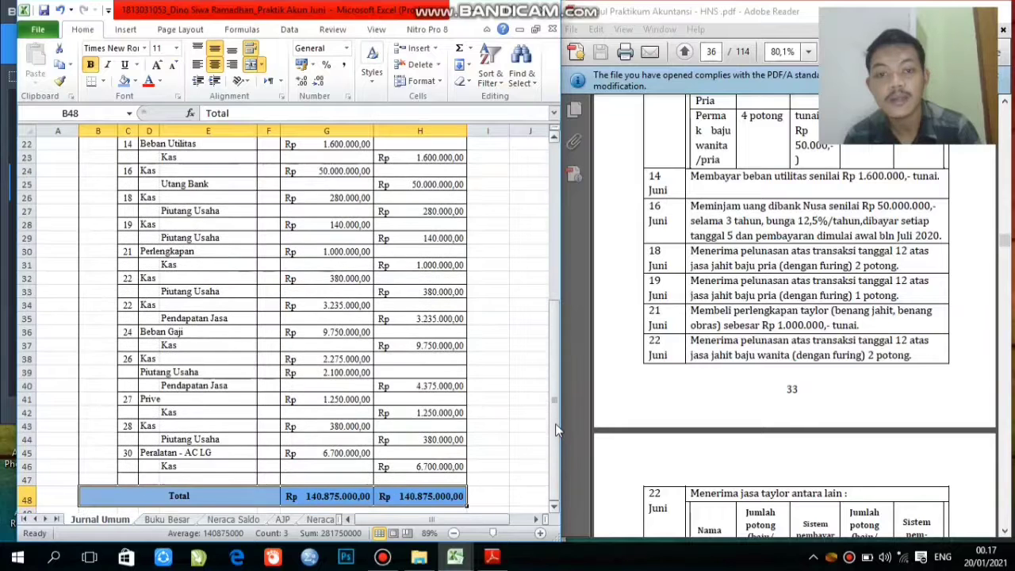
Examine the second 22 June transaction in the PDF, a table of tailoring services by garment and payment system.
{"action": "left_click", "coordinate": [627, 341]}
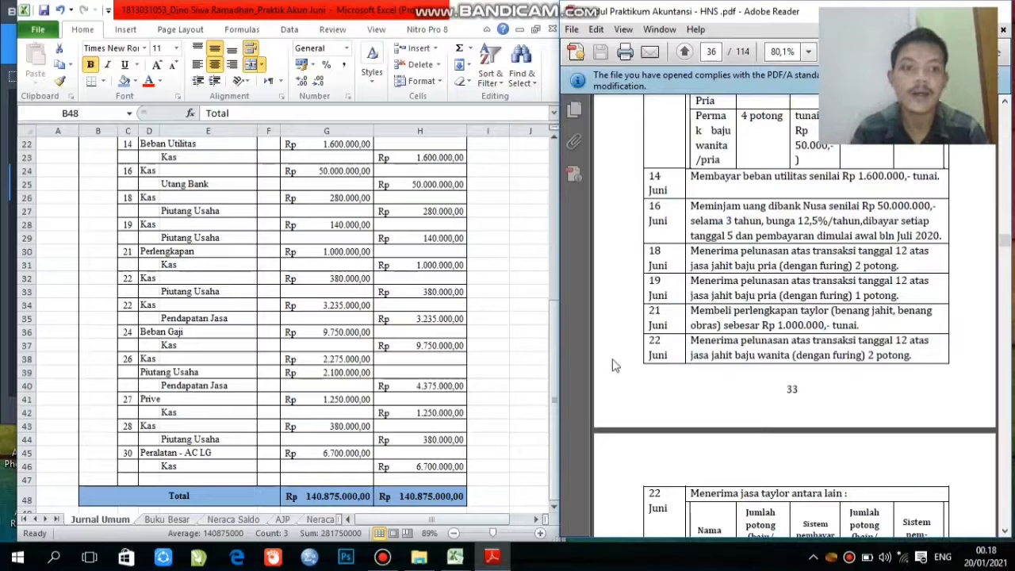
{"action": "scroll", "coordinate": [613, 365], "scroll_direction": "down", "scroll_amount": 5}
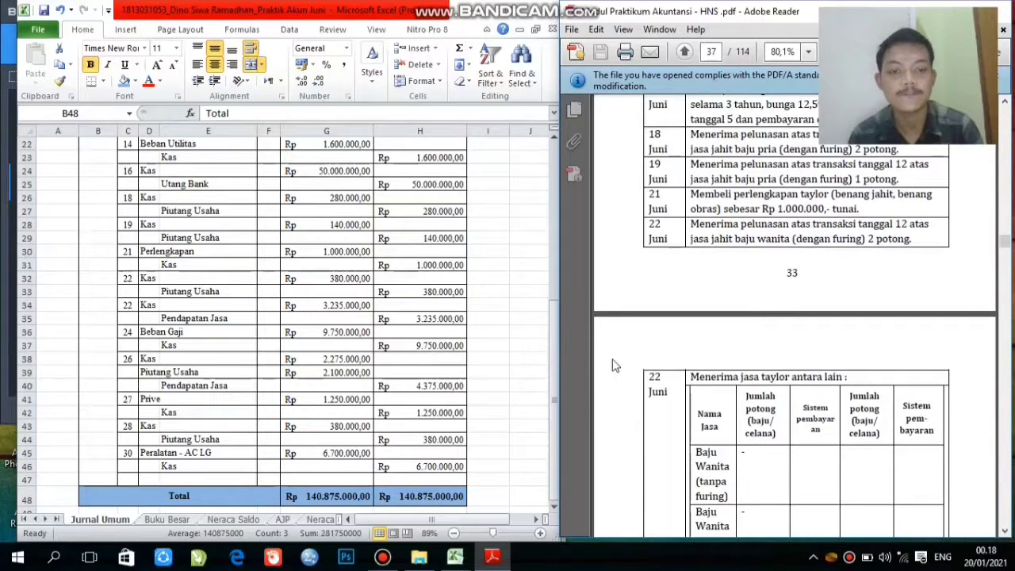
{"action": "scroll", "coordinate": [613, 366], "scroll_direction": "down", "scroll_amount": 3}
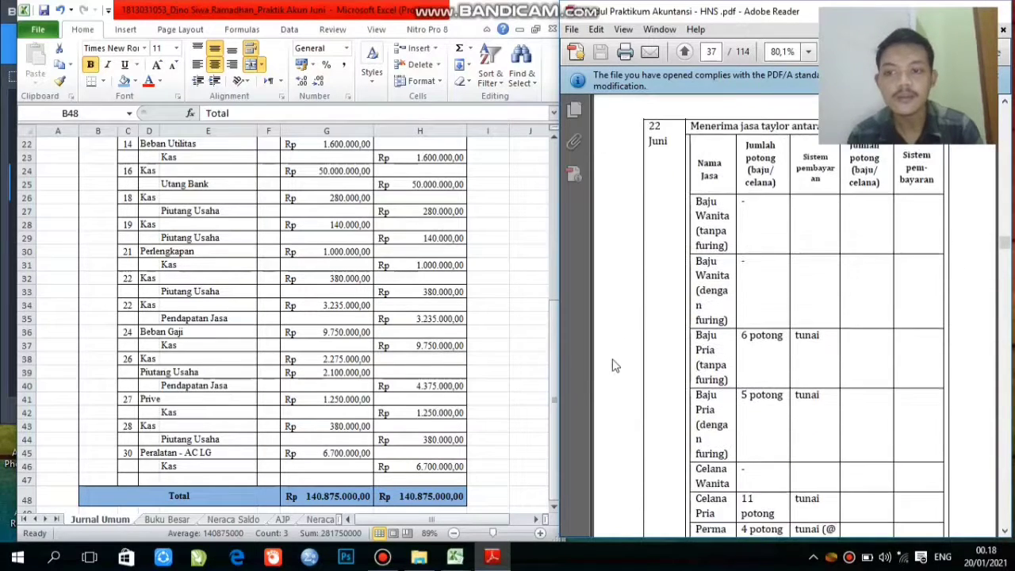
{"action": "scroll", "coordinate": [612, 366], "scroll_direction": "down", "scroll_amount": 4}
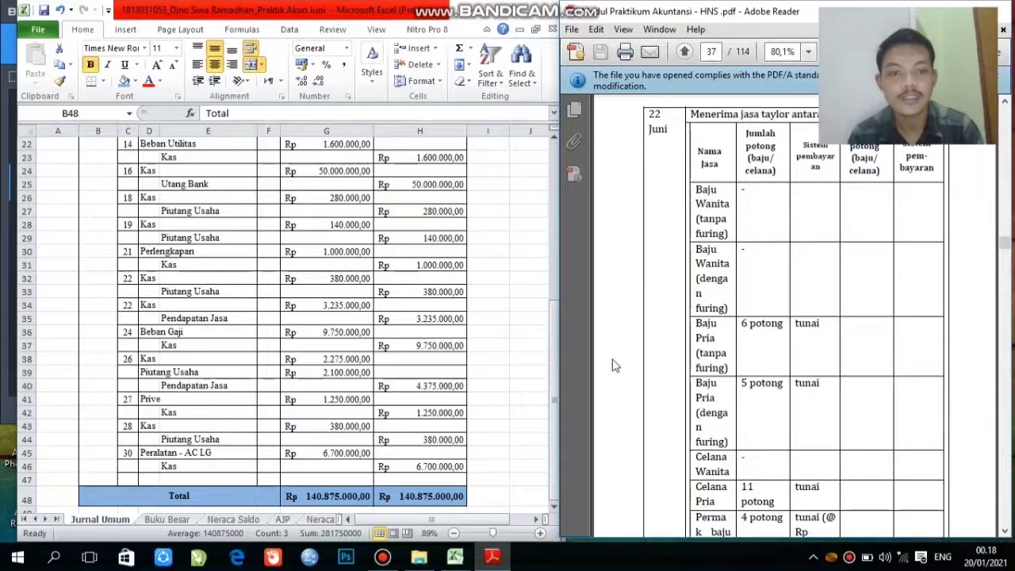
{"action": "scroll", "coordinate": [612, 366], "scroll_direction": "down", "scroll_amount": 4}
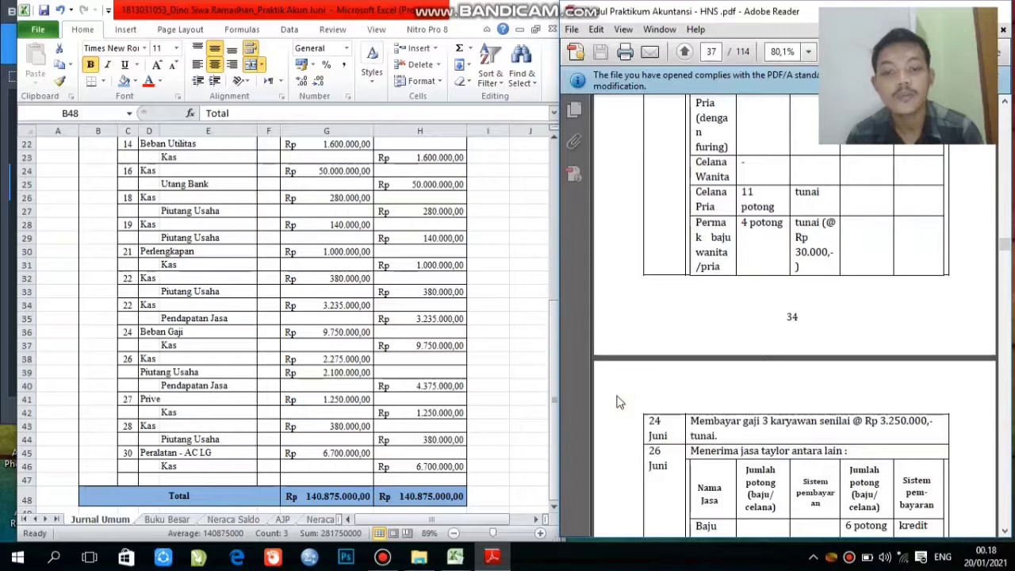
Examine the 24 June salary payment and the 26 June services table in the PDF against their journal entries.
{"action": "scroll", "coordinate": [620, 402], "scroll_direction": "down", "scroll_amount": 4}
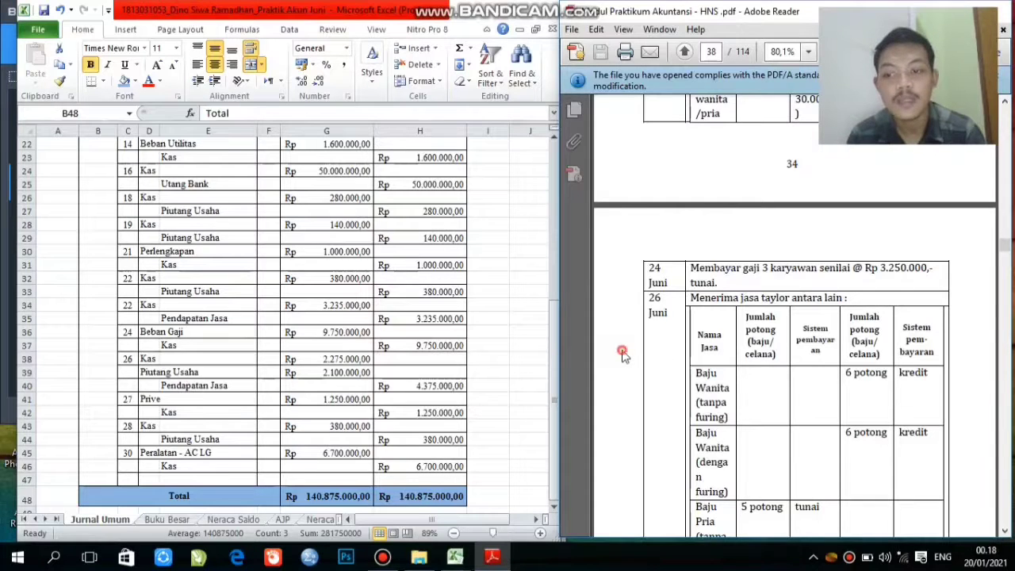
{"action": "scroll", "coordinate": [623, 357], "scroll_direction": "down", "scroll_amount": 4}
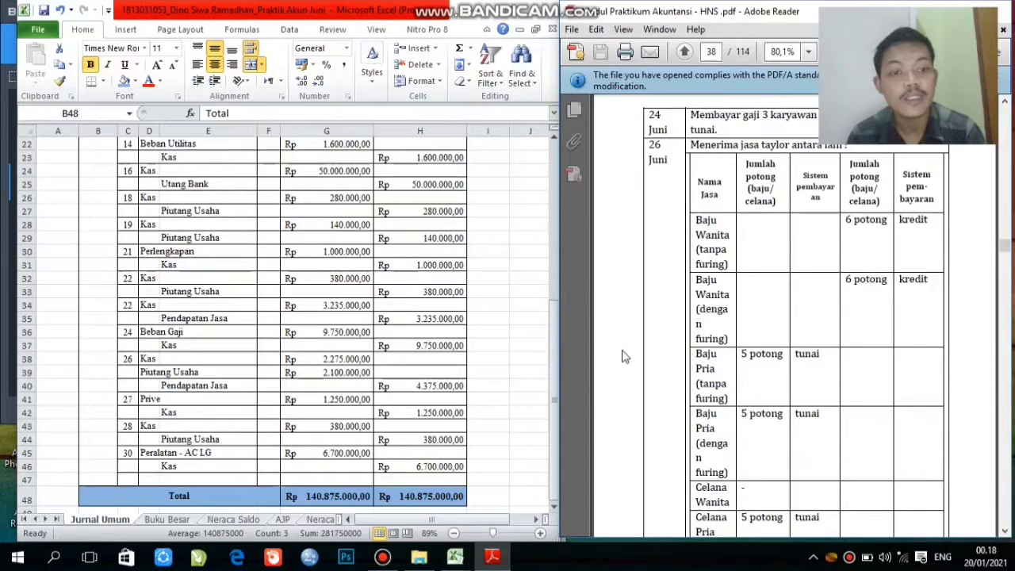
{"action": "scroll", "coordinate": [622, 357], "scroll_direction": "down", "scroll_amount": 2}
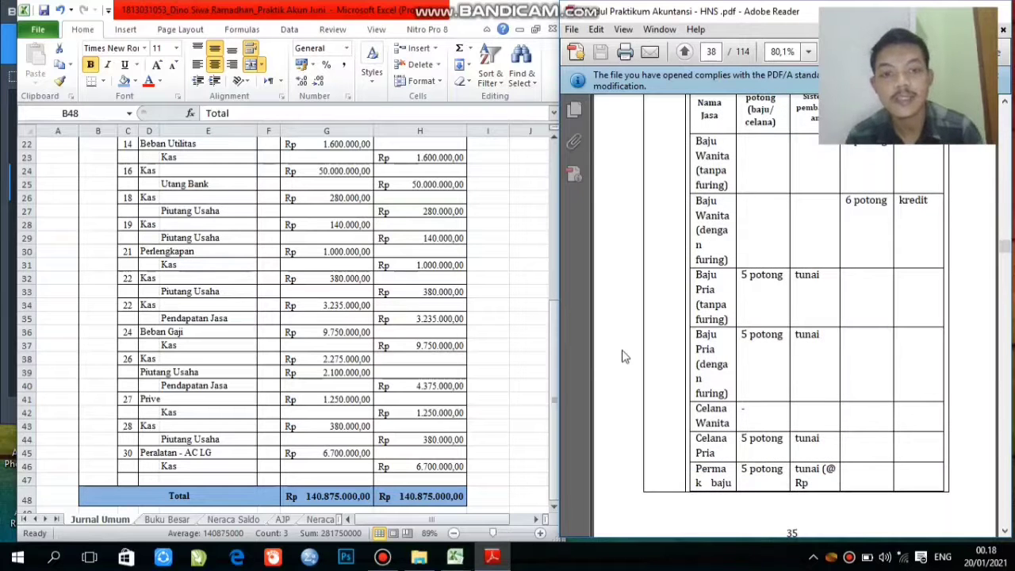
{"action": "scroll", "coordinate": [623, 357], "scroll_direction": "down", "scroll_amount": 1}
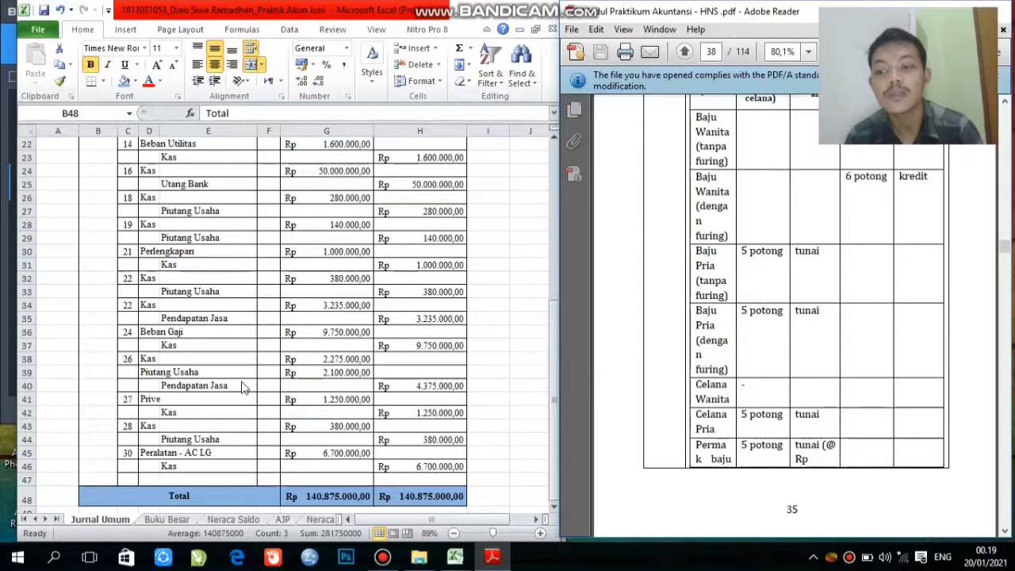
Review the 27 to 30 June transactions, the 30 June adjustment data and the list of required reports in the PDF.
{"action": "scroll", "coordinate": [631, 428], "scroll_direction": "down", "scroll_amount": 1}
{"action": "scroll", "coordinate": [633, 430], "scroll_direction": "down", "scroll_amount": 5}
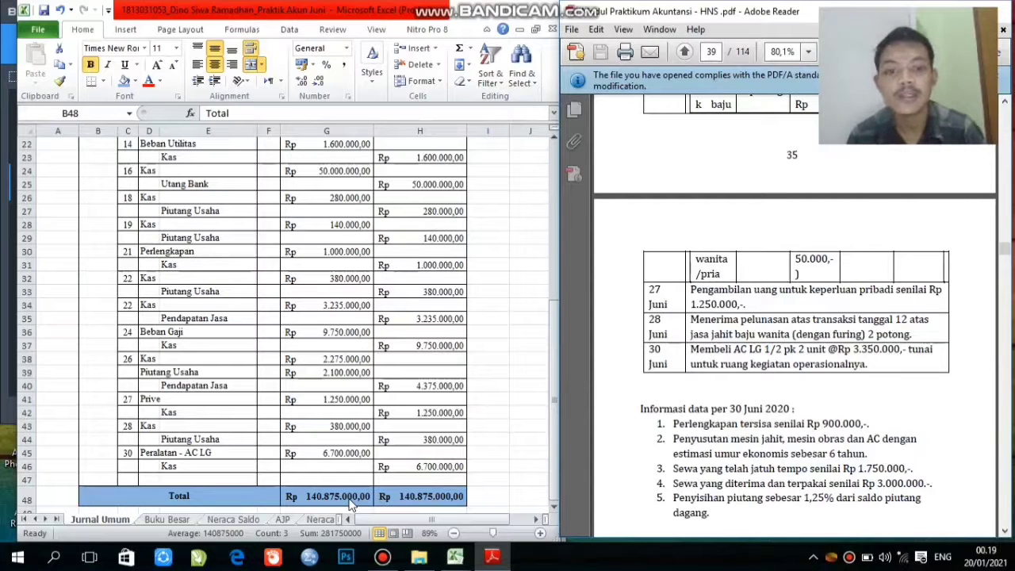
{"action": "scroll", "coordinate": [642, 446], "scroll_direction": "down", "scroll_amount": 2}
{"action": "scroll", "coordinate": [642, 446], "scroll_direction": "down", "scroll_amount": 4}
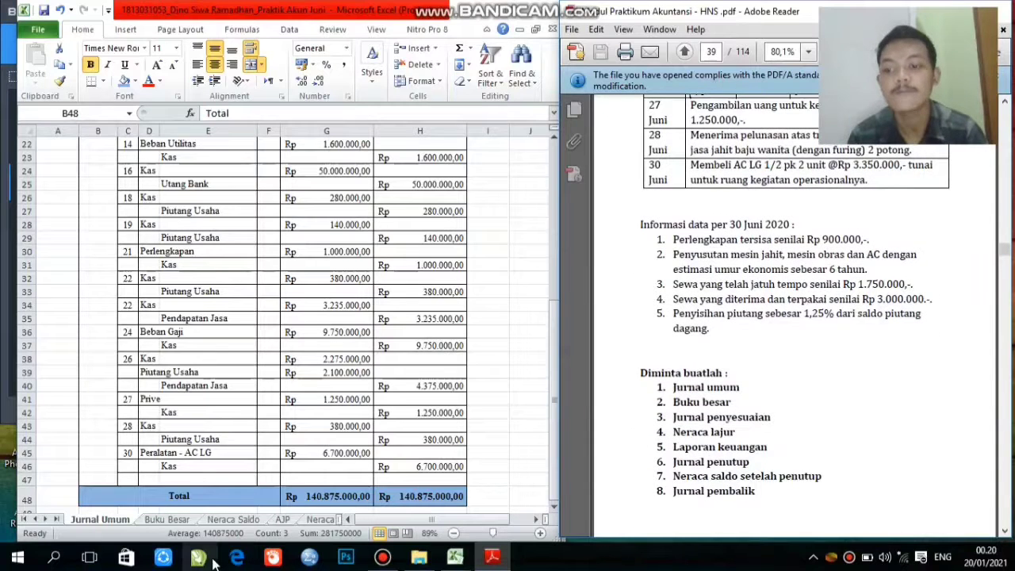
Compare the Kas account in the Buku Besar sheet with the Kas entries in Jurnal Umum.
{"action": "left_click", "coordinate": [171, 518]}
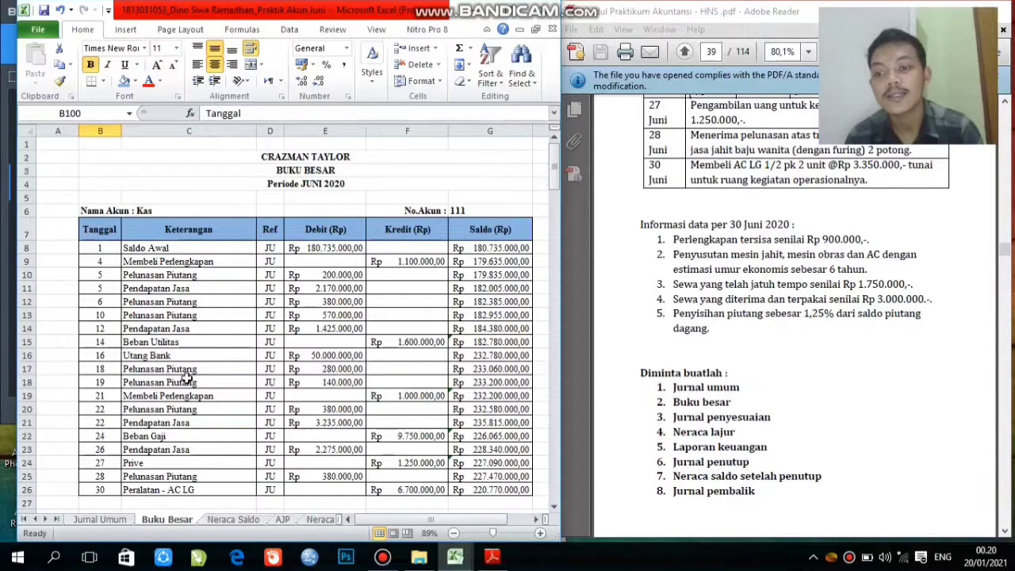
{"action": "left_click", "coordinate": [103, 519]}
{"action": "left_click_drag", "start_coordinate": [554, 357], "coordinate": [554, 158]}
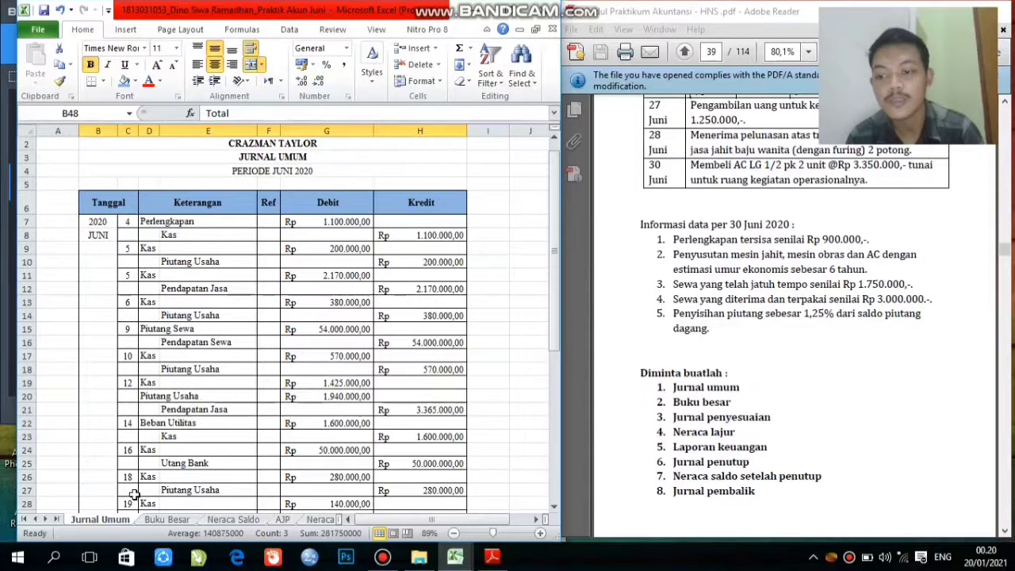
{"action": "left_click", "coordinate": [168, 520]}
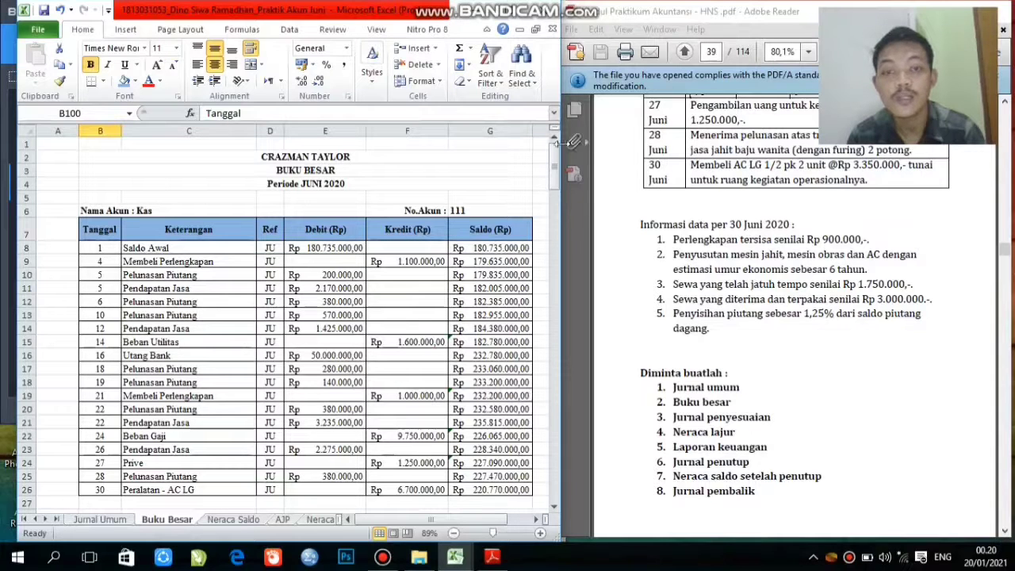
Check the Piutang Usaha account in Buku Besar against its source entries in Jurnal Umum.
{"action": "left_click_drag", "start_coordinate": [555, 167], "coordinate": [556, 212]}
{"action": "left_click_drag", "start_coordinate": [556, 206], "coordinate": [556, 210]}
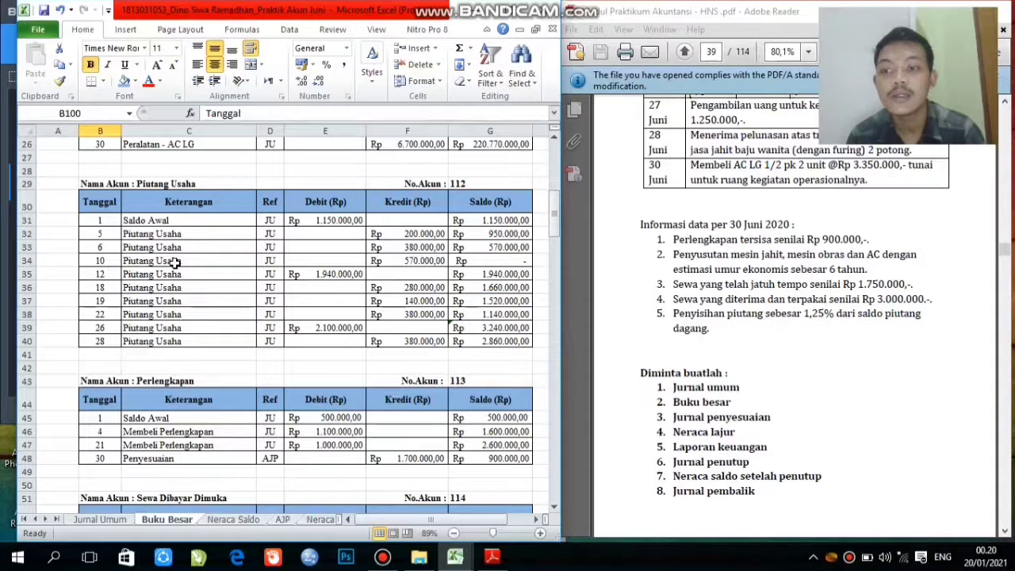
{"action": "left_click", "coordinate": [101, 519]}
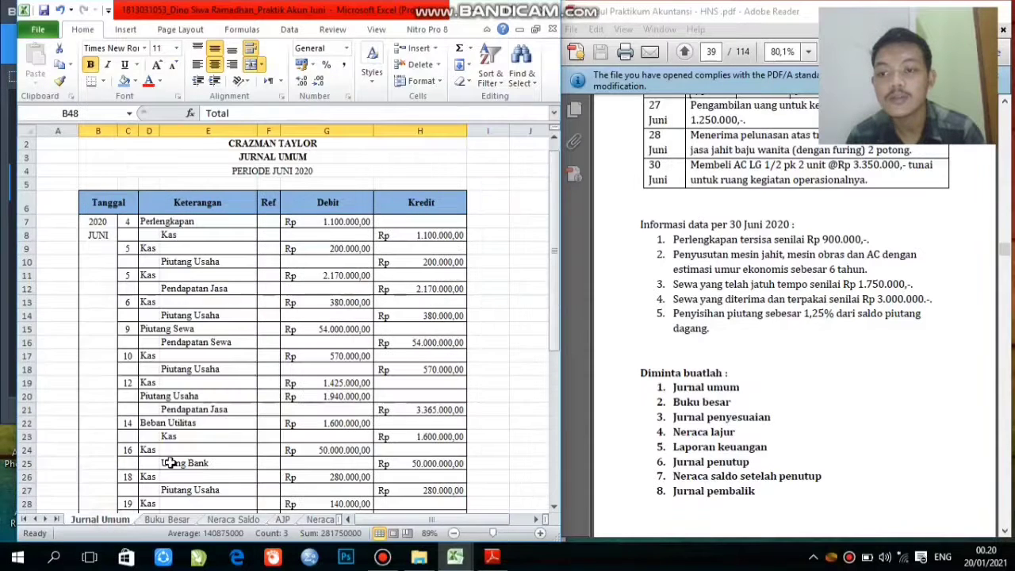
{"action": "left_click", "coordinate": [176, 521]}
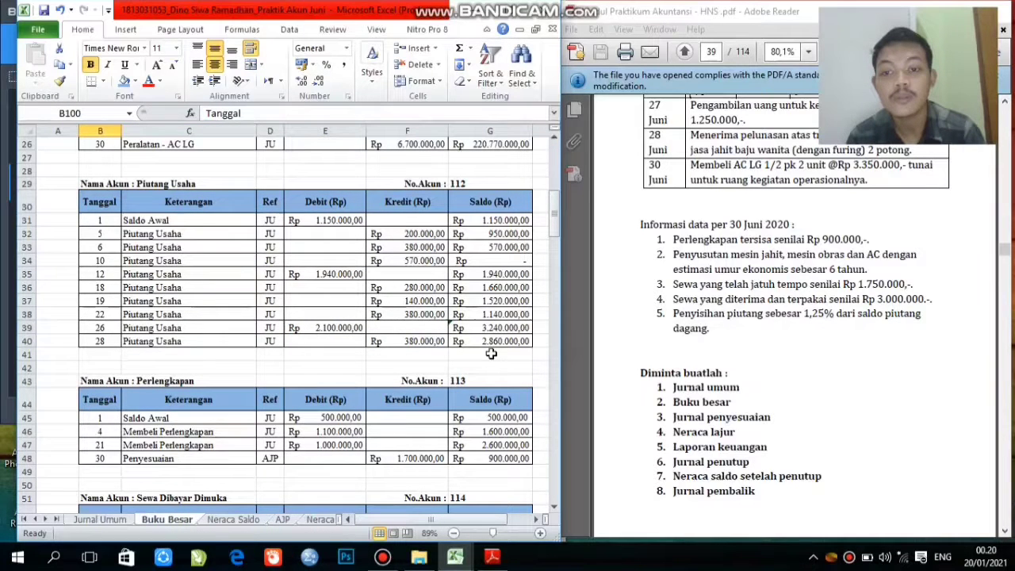
Check the Penyesuaian postings for Perlengkapan, Sewa Dibayar Dimuka and Akum. Peny. Mesin Jahit in Buku Besar against the AJP sheet.
{"action": "left_click_drag", "start_coordinate": [557, 224], "coordinate": [557, 260]}
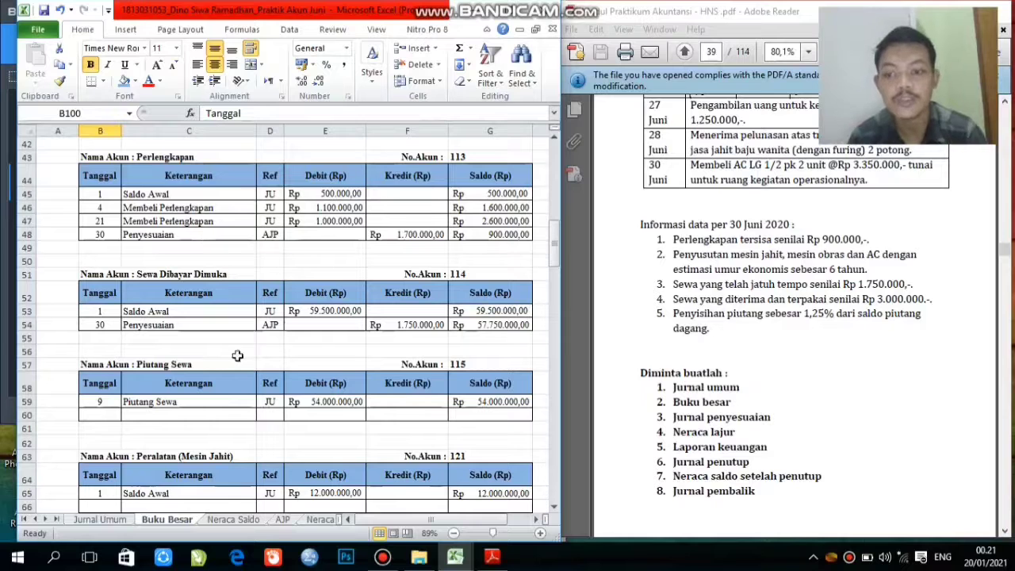
{"action": "left_click", "coordinate": [282, 520]}
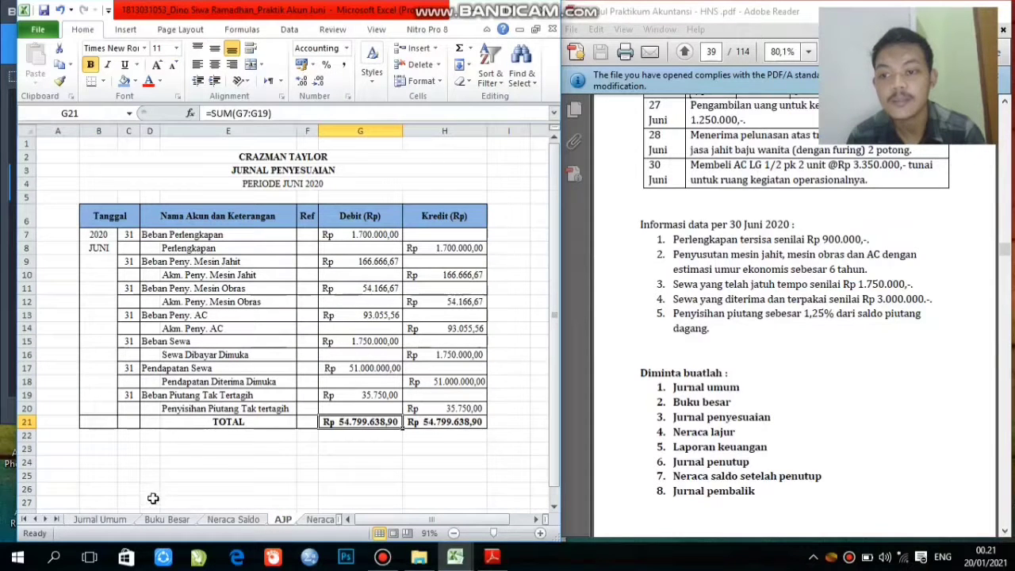
{"action": "left_click", "coordinate": [154, 522]}
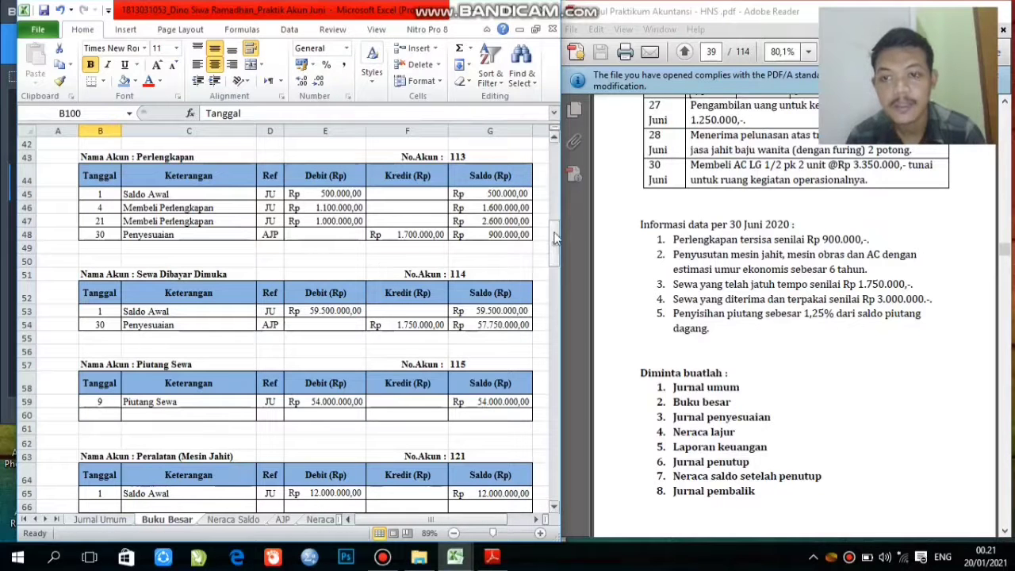
{"action": "left_click_drag", "start_coordinate": [555, 238], "coordinate": [555, 251]}
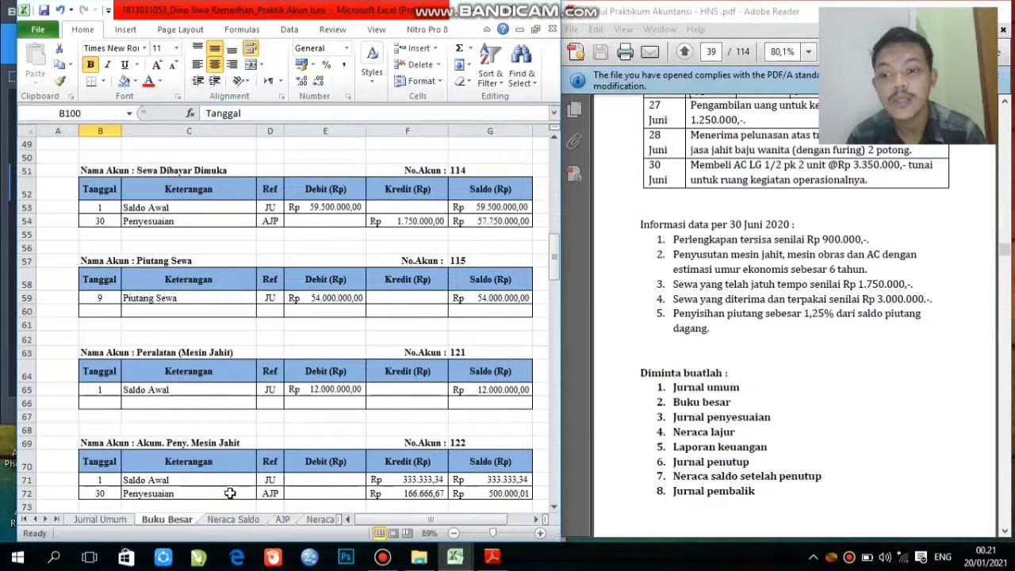
{"action": "left_click", "coordinate": [283, 519]}
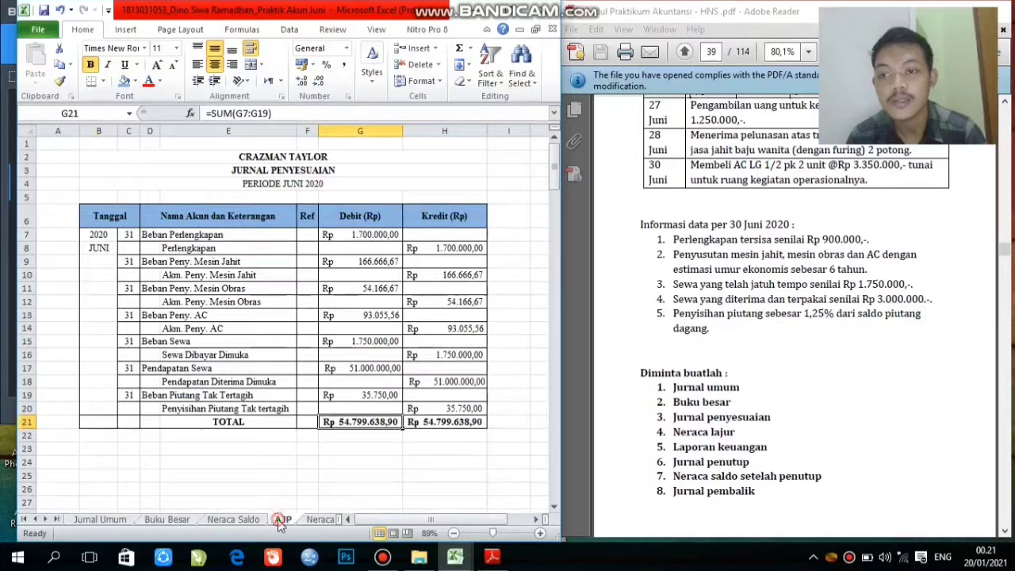
{"action": "left_click", "coordinate": [167, 524]}
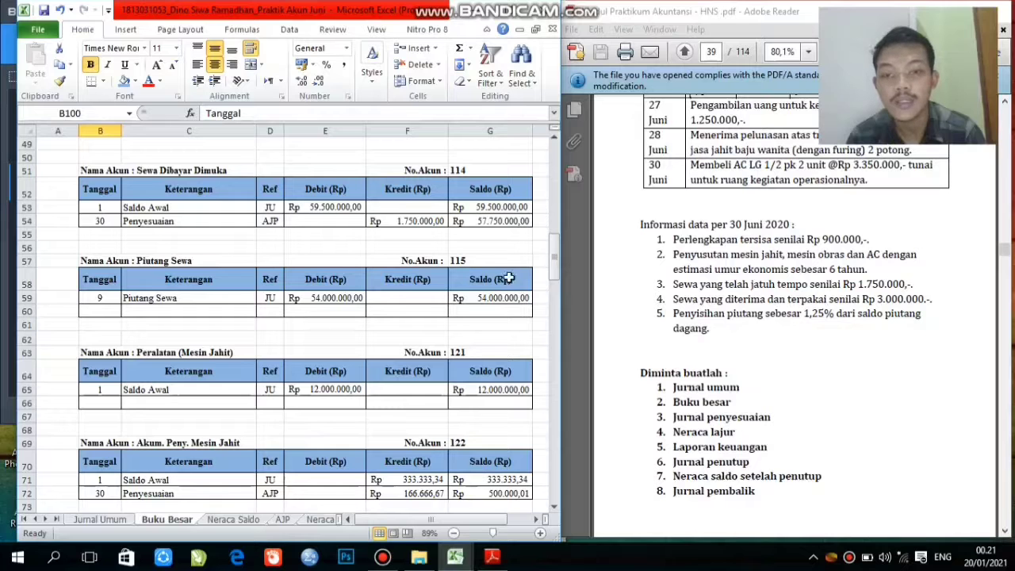
Check the Akum. Peny. Mesin Jahit and Akum. Peny. Mesin Obras adjustments in Buku Besar against the AJP sheet.
{"action": "left_click_drag", "start_coordinate": [554, 268], "coordinate": [555, 295]}
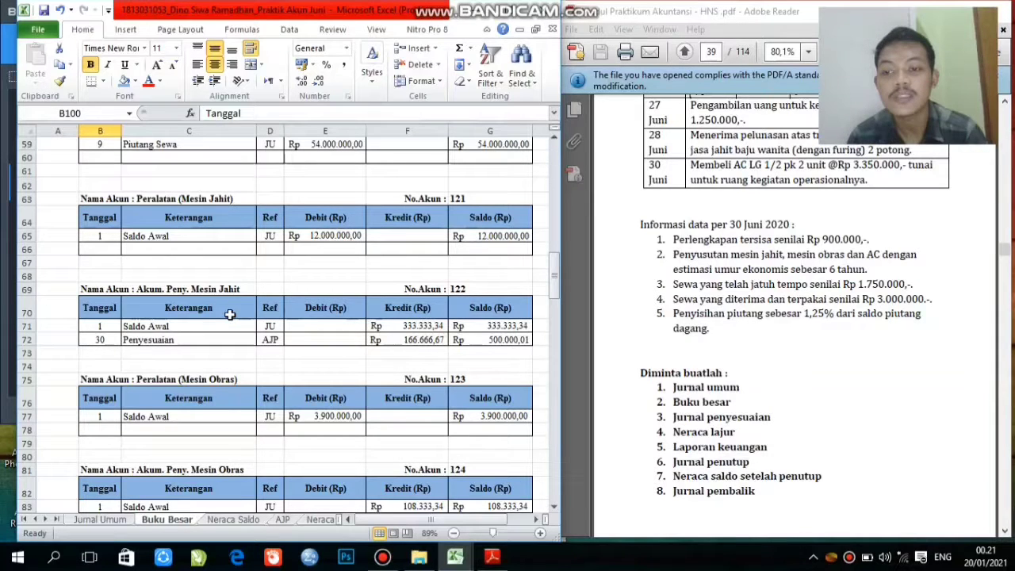
{"action": "left_click", "coordinate": [281, 519]}
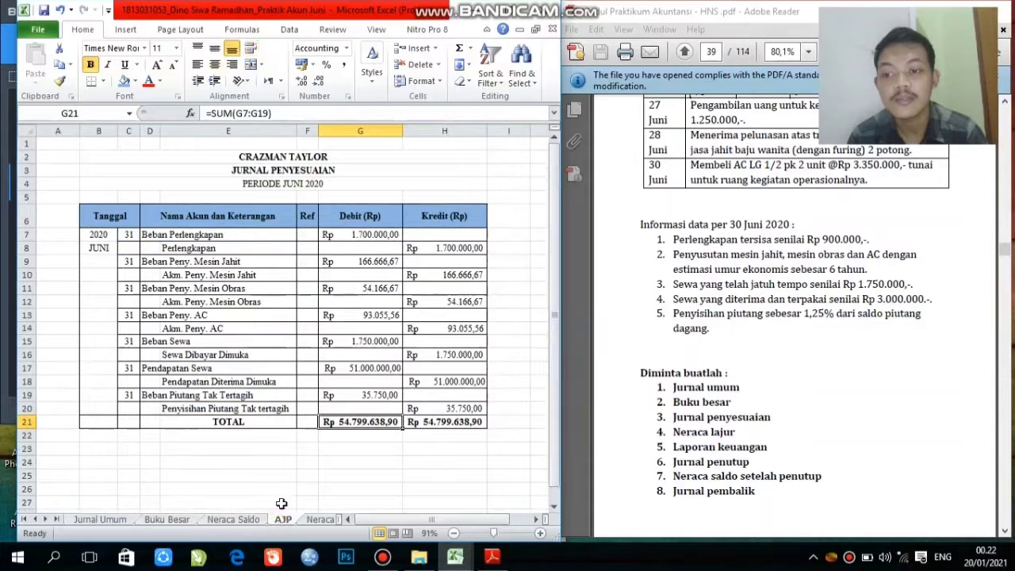
{"action": "left_click", "coordinate": [167, 520]}
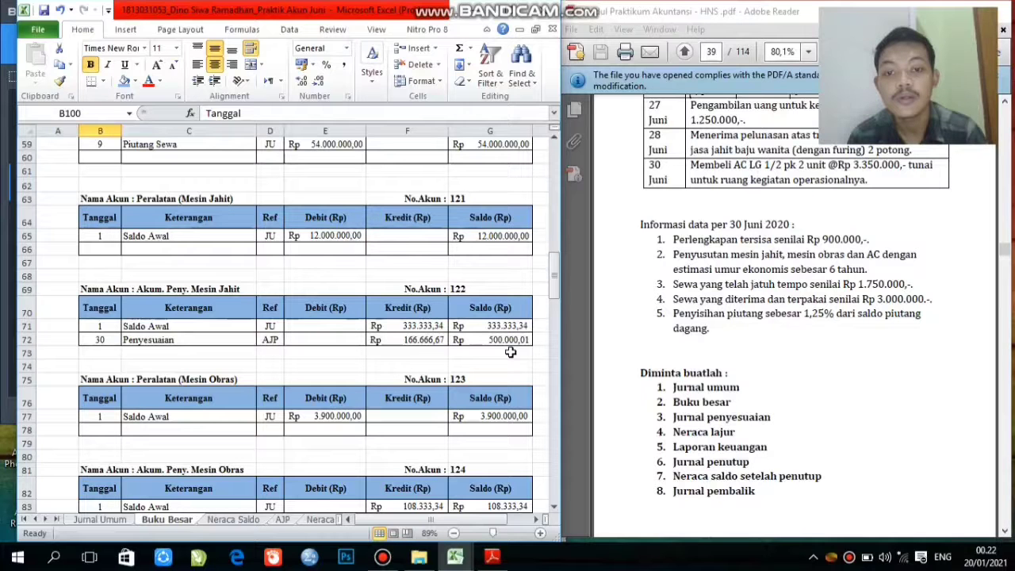
{"action": "left_click_drag", "start_coordinate": [554, 300], "coordinate": [558, 320]}
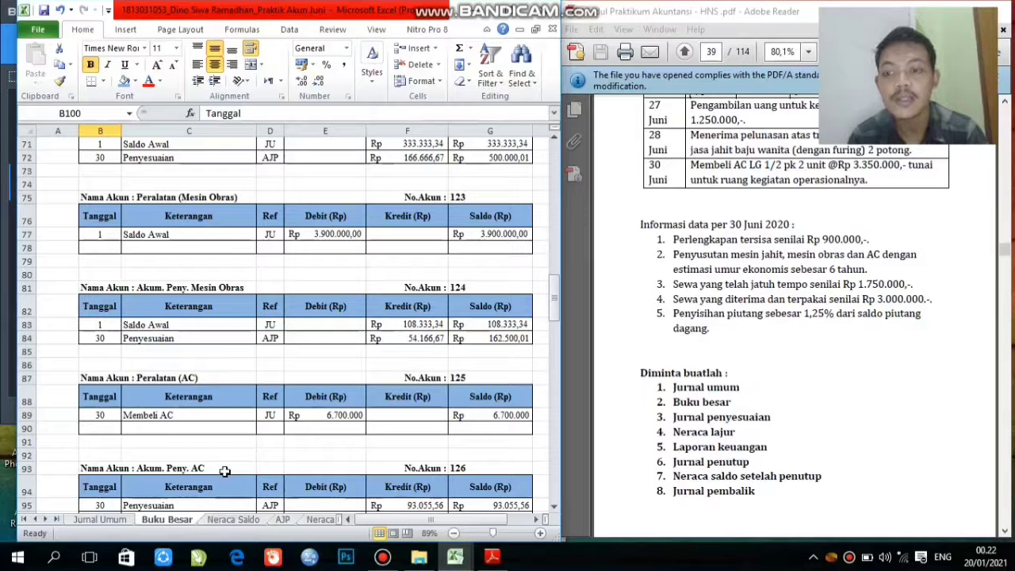
{"action": "left_click", "coordinate": [282, 521]}
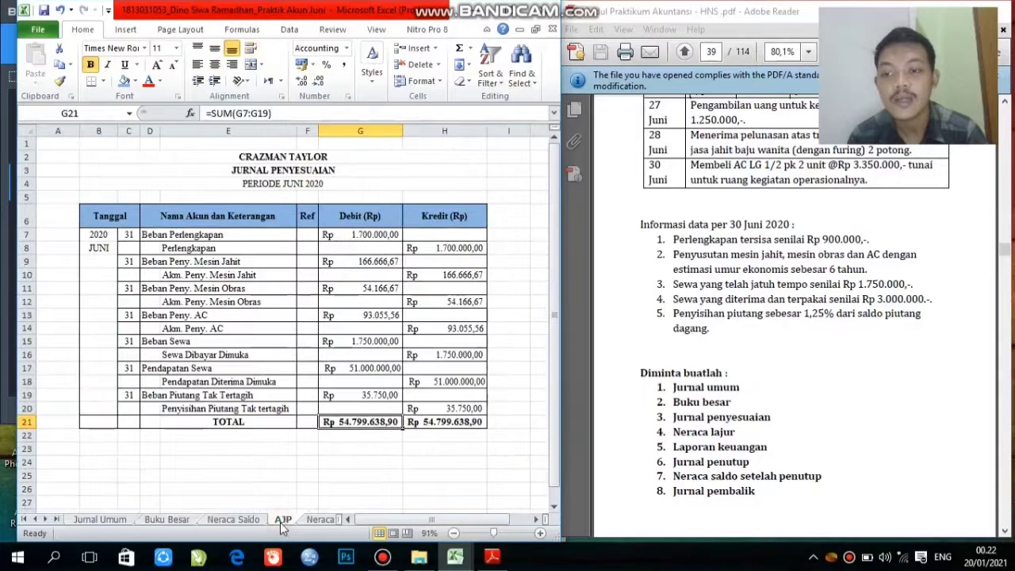
{"action": "left_click", "coordinate": [163, 520]}
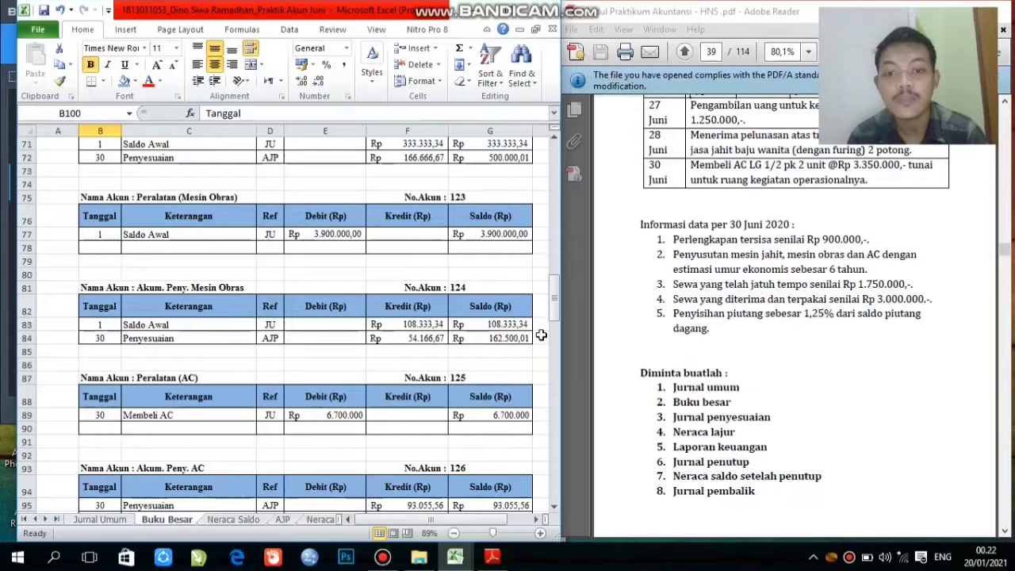
Check the Akum. Peny. AC adjustment against AJP, and review the Penyisihan Piutang Tak Tertagih and Utang Bank accounts in Buku Besar.
{"action": "left_click_drag", "start_coordinate": [555, 323], "coordinate": [556, 346]}
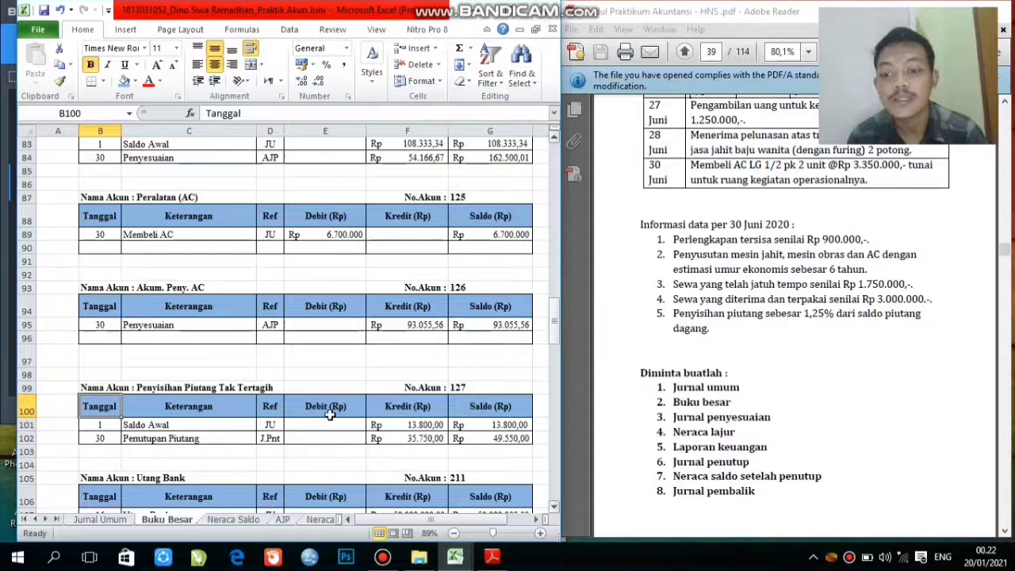
{"action": "left_click", "coordinate": [283, 520]}
{"action": "left_click", "coordinate": [173, 522]}
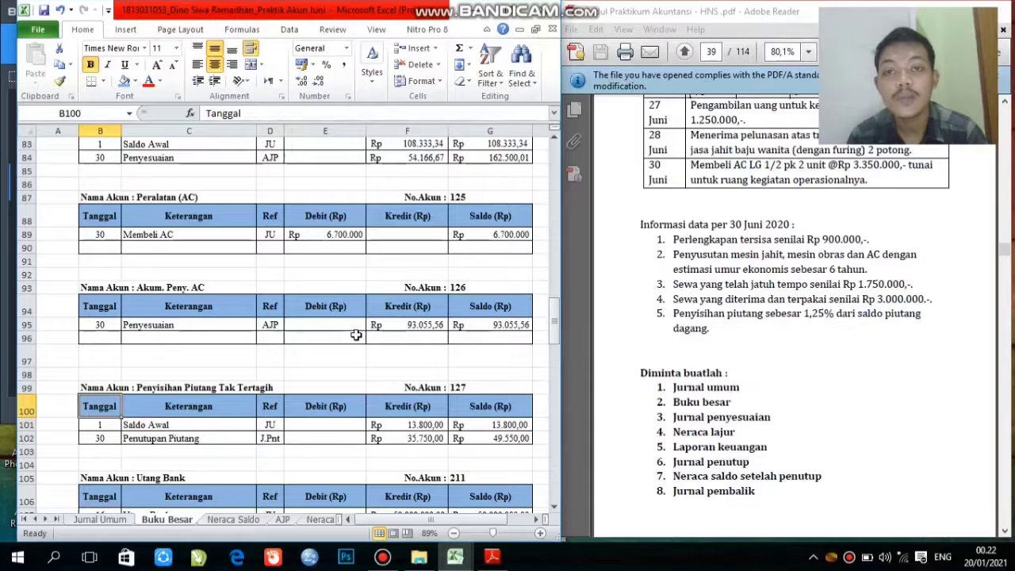
{"action": "left_click_drag", "start_coordinate": [554, 333], "coordinate": [556, 349]}
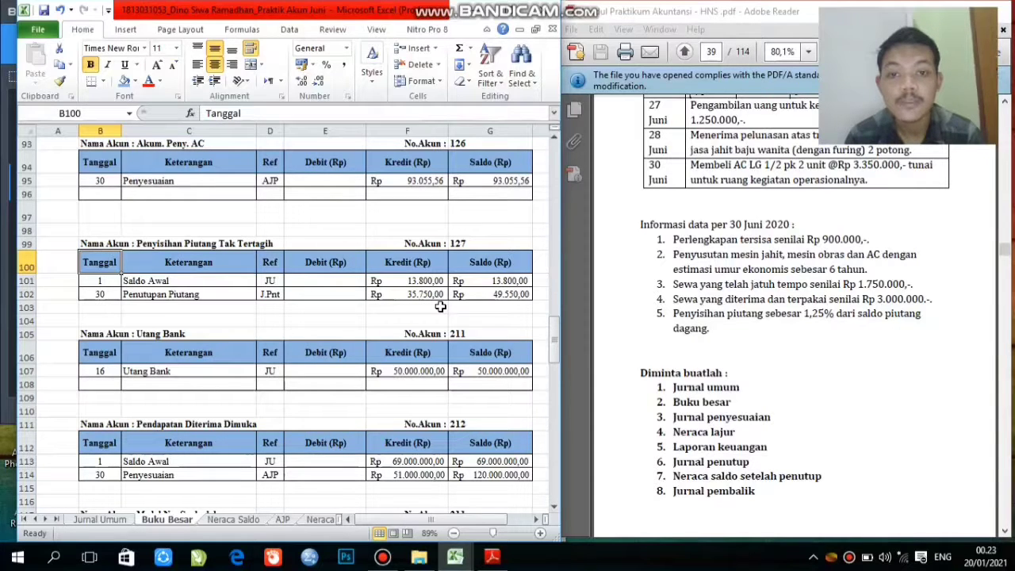
{"action": "scroll", "coordinate": [547, 345], "scroll_direction": "down", "scroll_amount": 3}
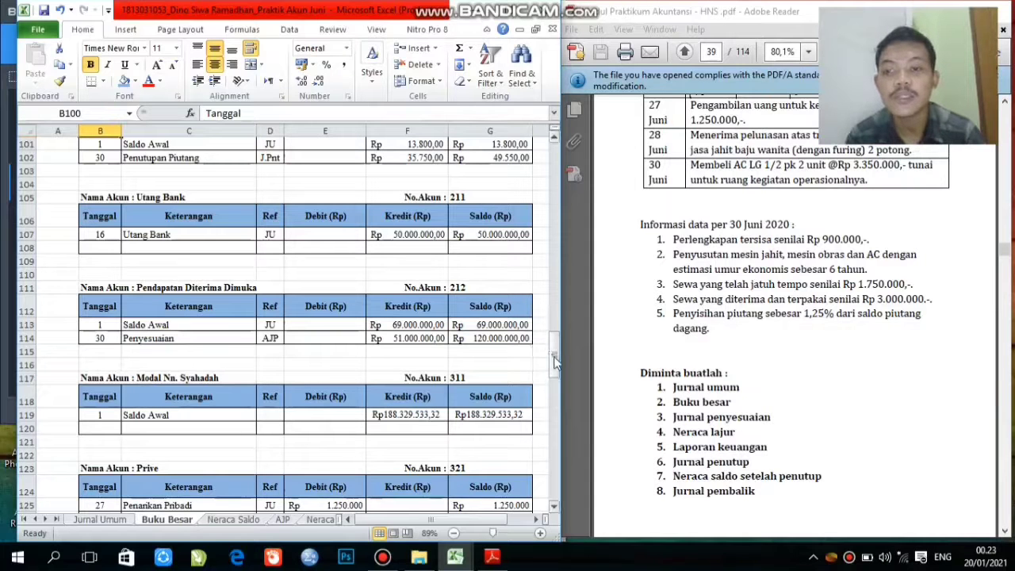
Compare the Penyesuaian posting in the Pendapatan Diterima Dimuka account of Buku Besar with the AJP sheet.
{"action": "left_click_drag", "start_coordinate": [555, 361], "coordinate": [555, 379]}
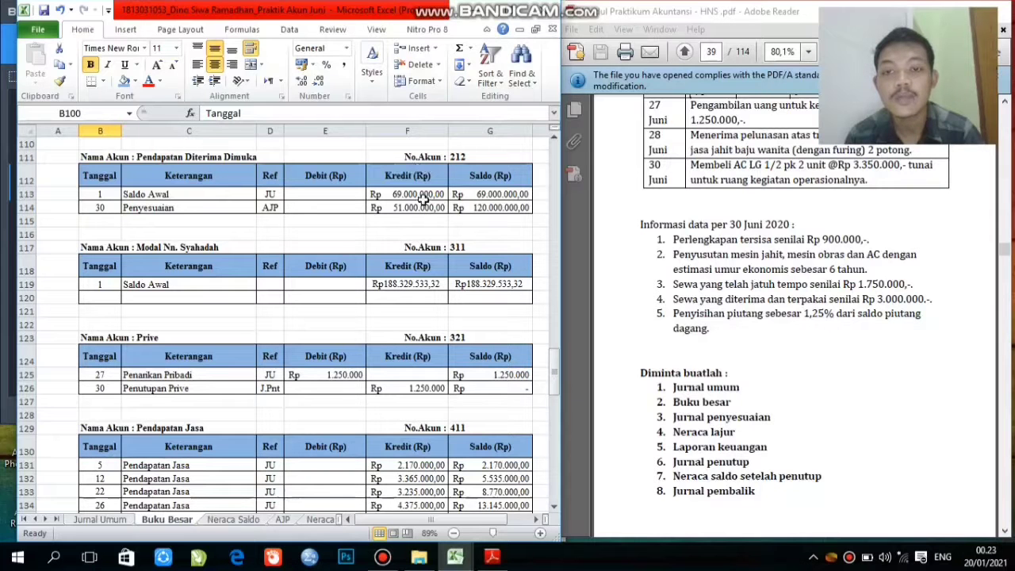
{"action": "left_click", "coordinate": [282, 519]}
{"action": "left_click", "coordinate": [163, 520]}
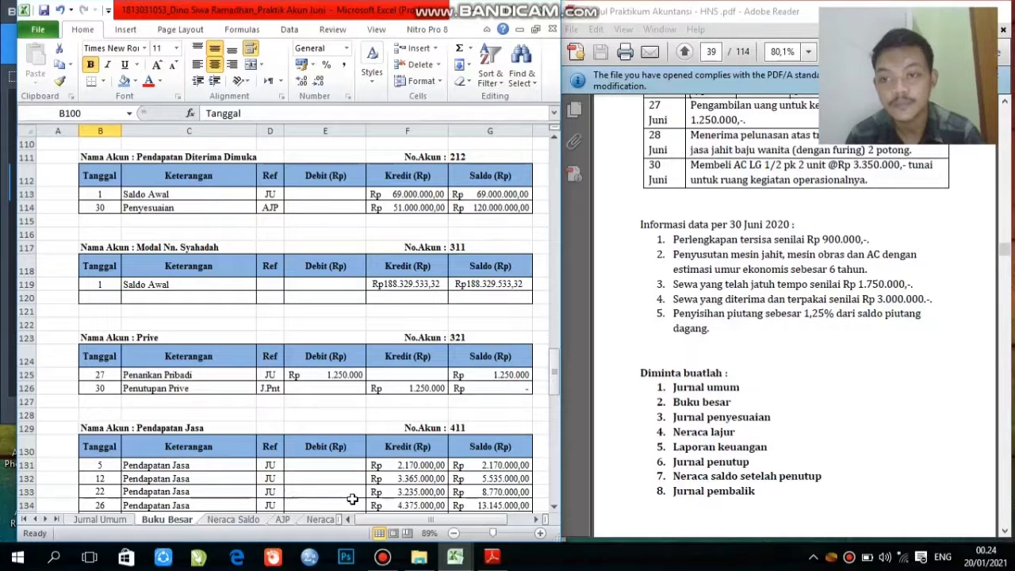
{"action": "left_click", "coordinate": [281, 520]}
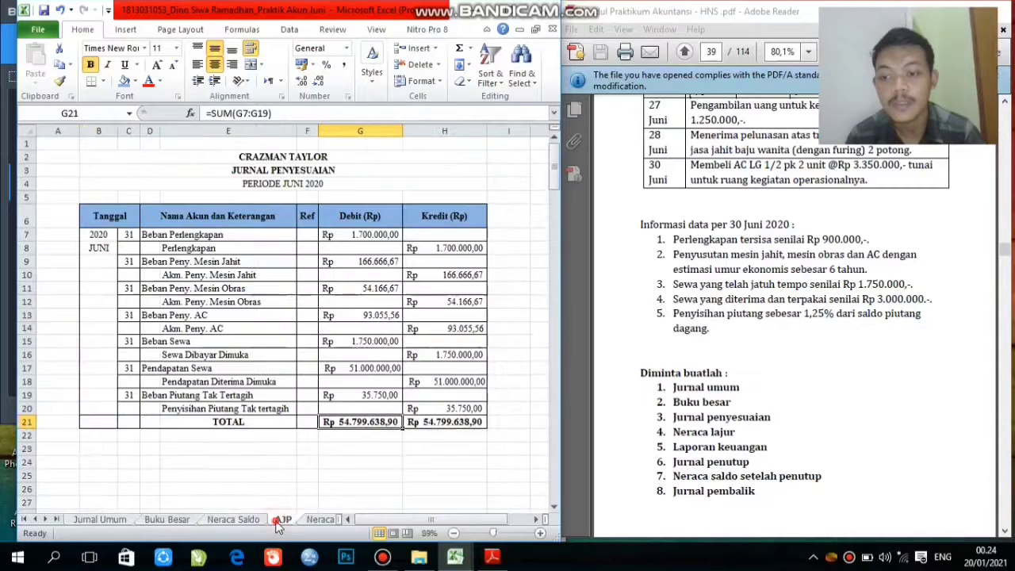
{"action": "left_click", "coordinate": [174, 520]}
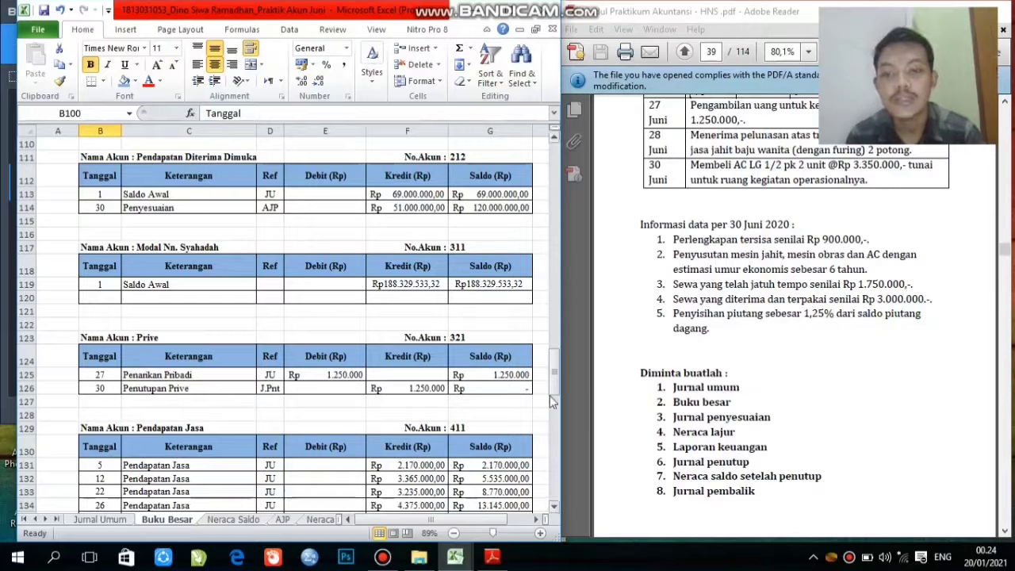
Review the Prive account in Buku Besar and check the Pendapatan Jasa postings against Jurnal Umum.
{"action": "scroll", "coordinate": [554, 392], "scroll_direction": "down", "scroll_amount": 1}
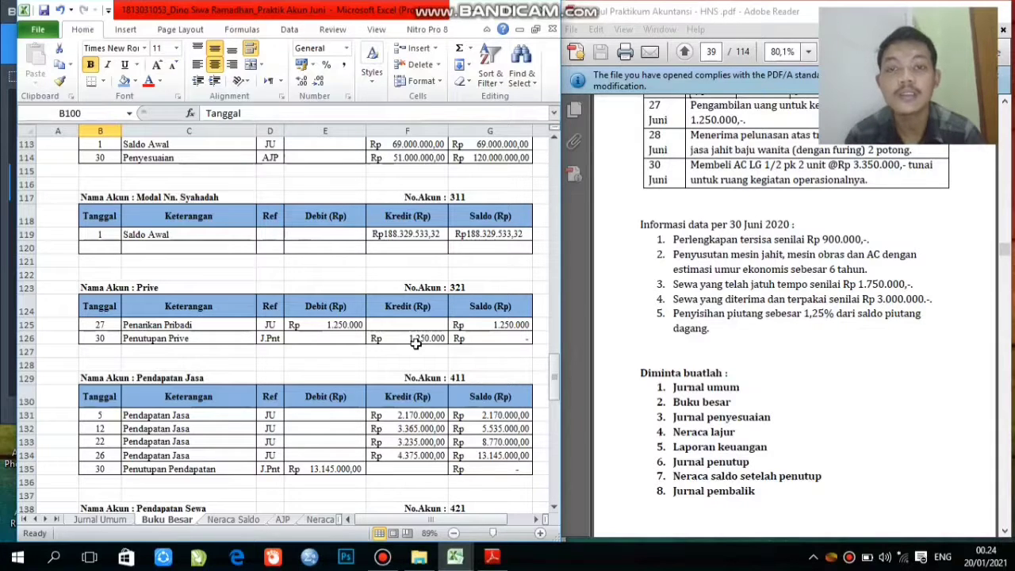
{"action": "left_click_drag", "start_coordinate": [556, 384], "coordinate": [556, 406]}
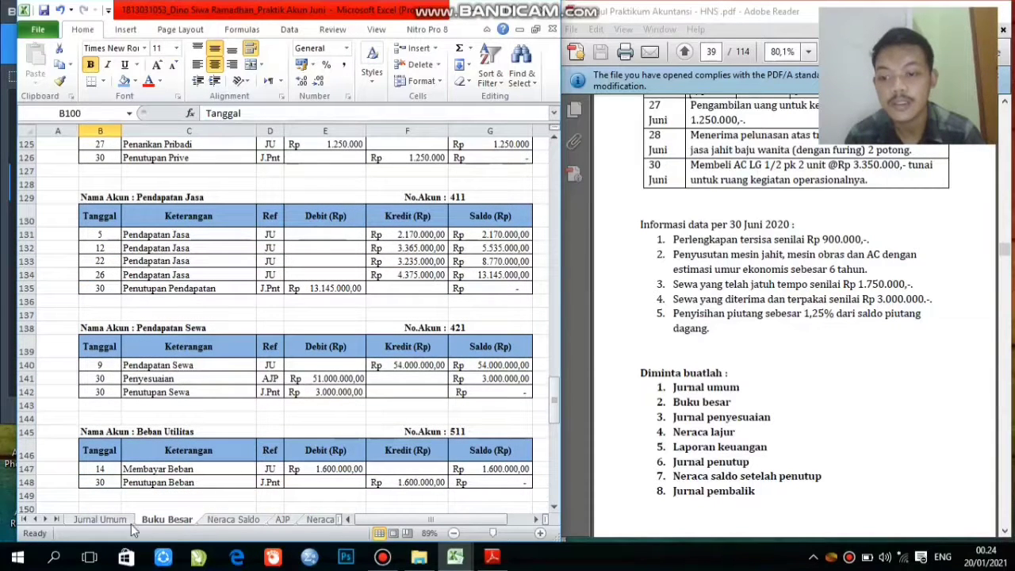
{"action": "left_click", "coordinate": [100, 519]}
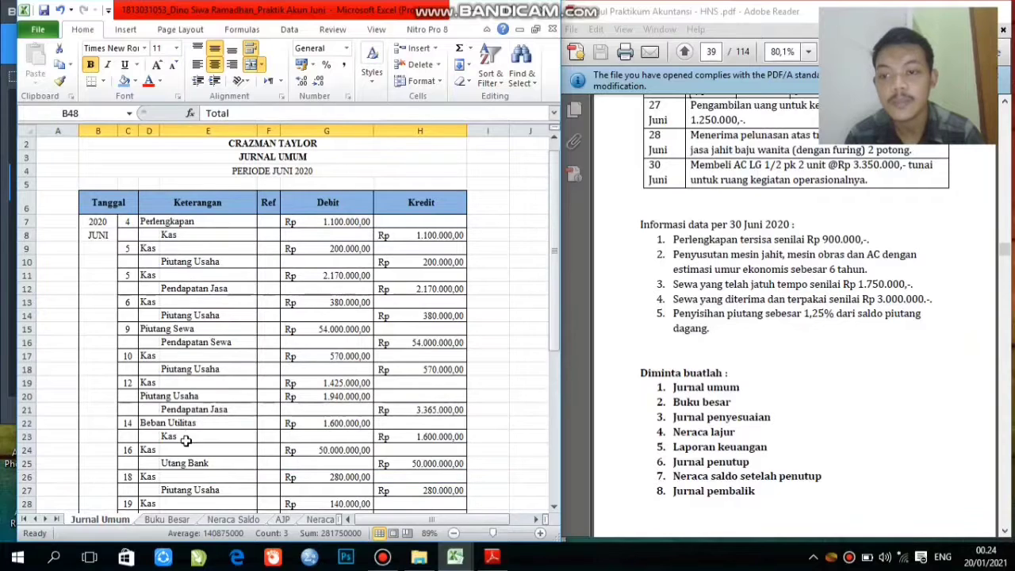
{"action": "left_click", "coordinate": [167, 520]}
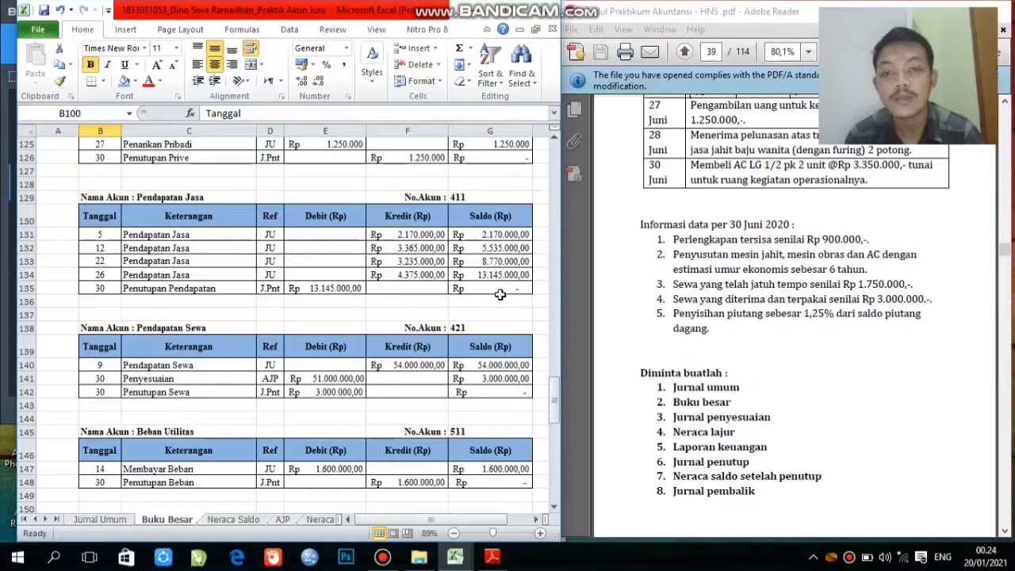
Review the Pendapatan Sewa account and the expense accounts 511 to 518 in Buku Besar, including their adjusting and closing entries.
{"action": "left_click_drag", "start_coordinate": [554, 394], "coordinate": [557, 414]}
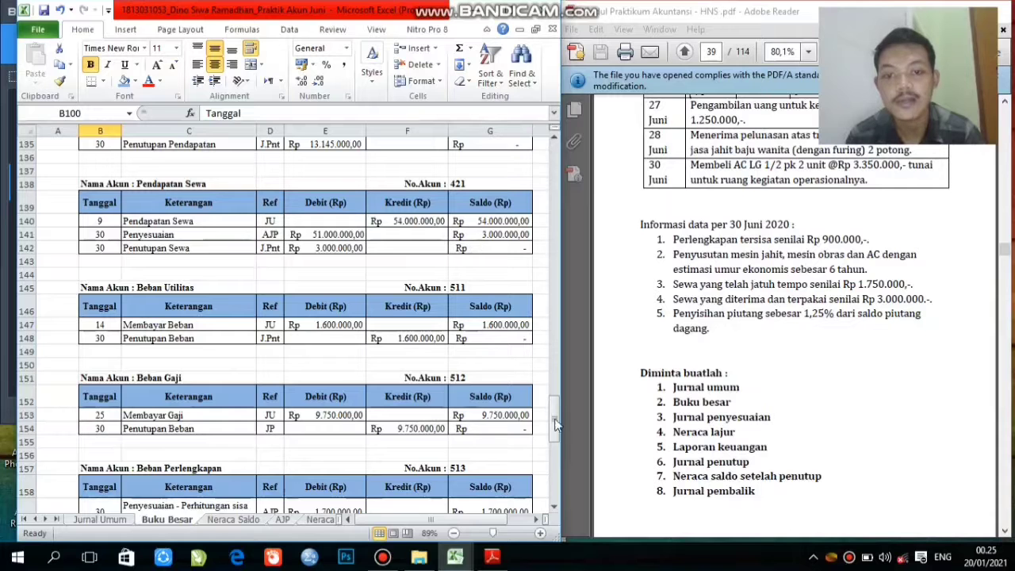
{"action": "left_click_drag", "start_coordinate": [555, 425], "coordinate": [555, 435]}
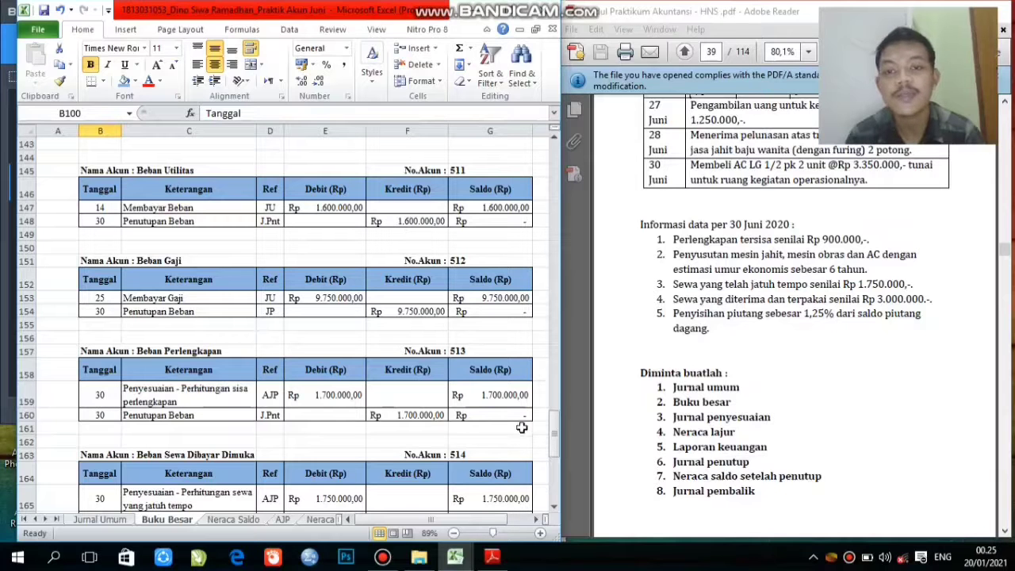
{"action": "left_click_drag", "start_coordinate": [554, 434], "coordinate": [554, 446]}
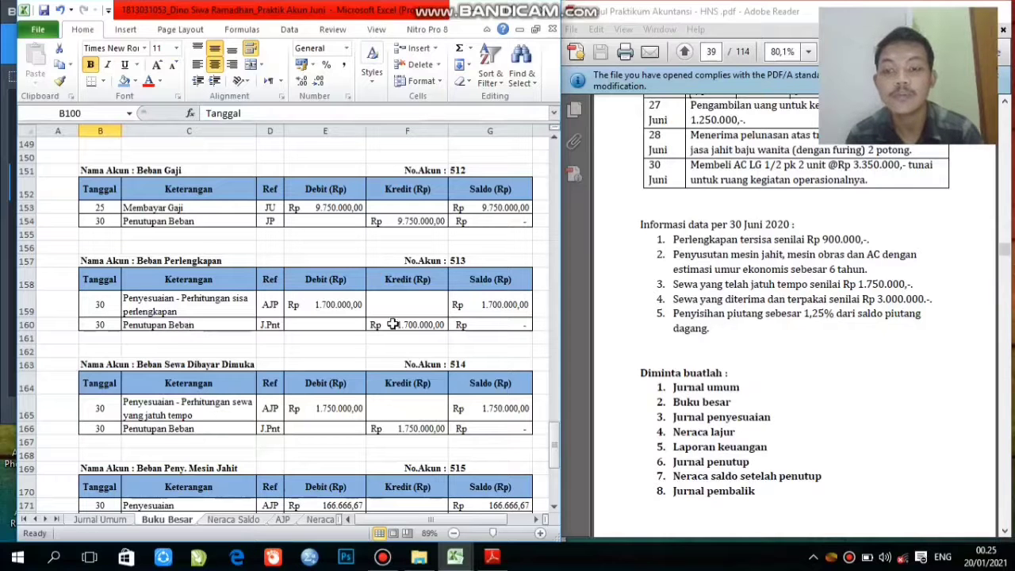
{"action": "left_click_drag", "start_coordinate": [553, 441], "coordinate": [554, 460]}
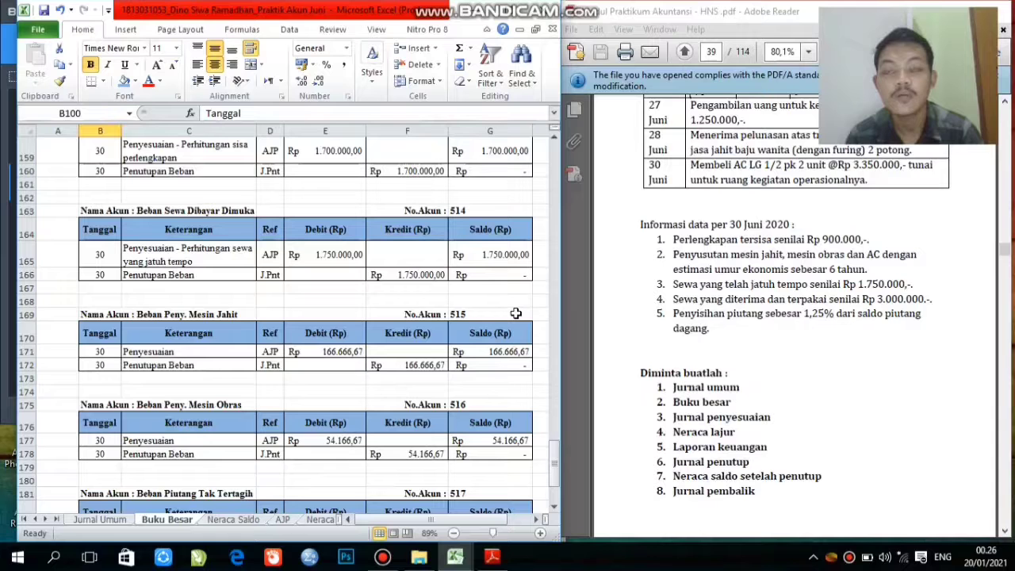
{"action": "mouse_move", "coordinate": [553, 460]}
{"action": "left_mouse_down"}
{"action": "mouse_move", "coordinate": [554, 529]}
{"action": "mouse_move", "coordinate": [555, 474]}
{"action": "left_mouse_up"}
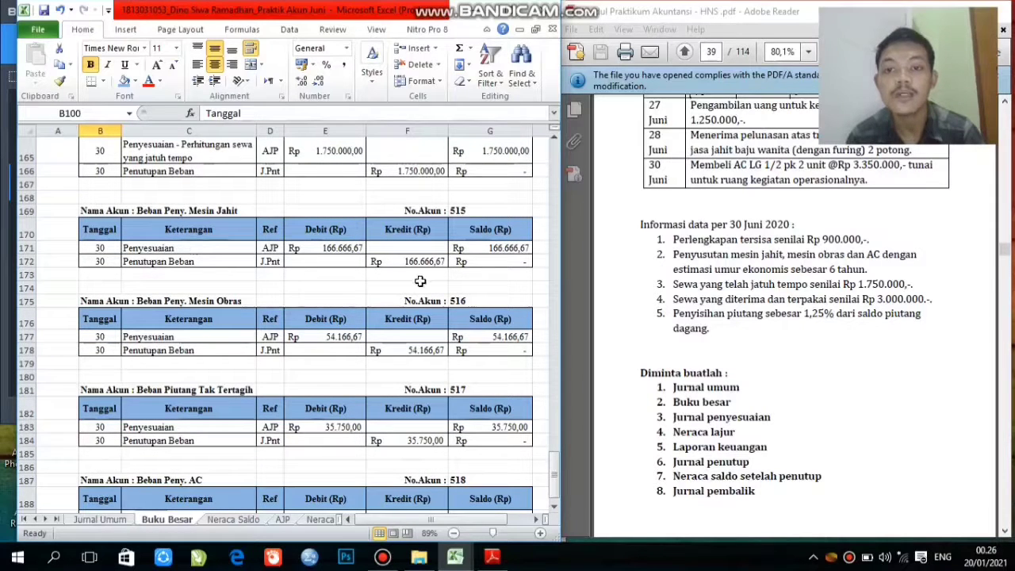
{"action": "left_click_drag", "start_coordinate": [554, 469], "coordinate": [556, 474]}
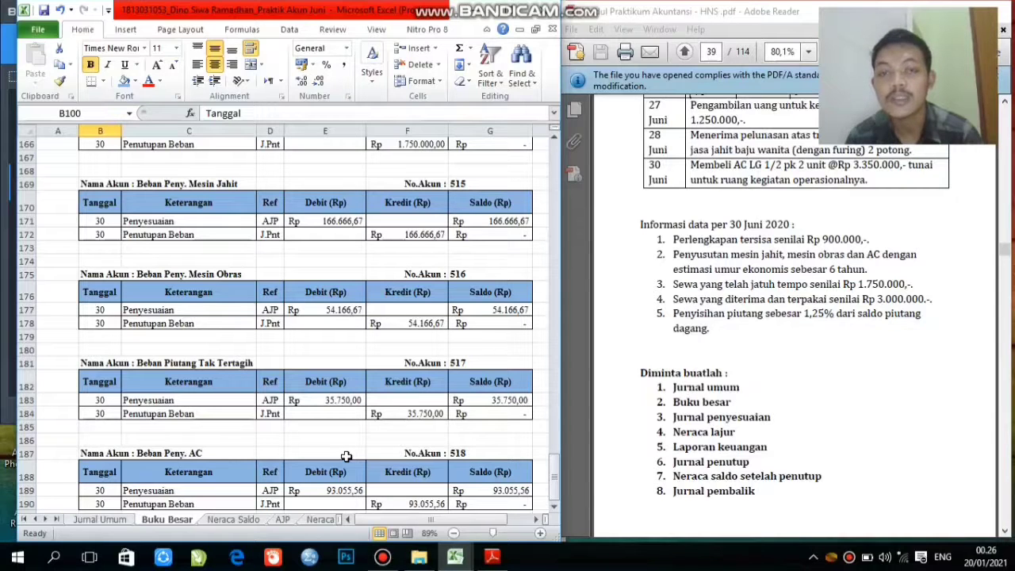
{"action": "left_click", "coordinate": [554, 509]}
{"action": "left_click", "coordinate": [553, 508]}
{"action": "left_click", "coordinate": [553, 509]}
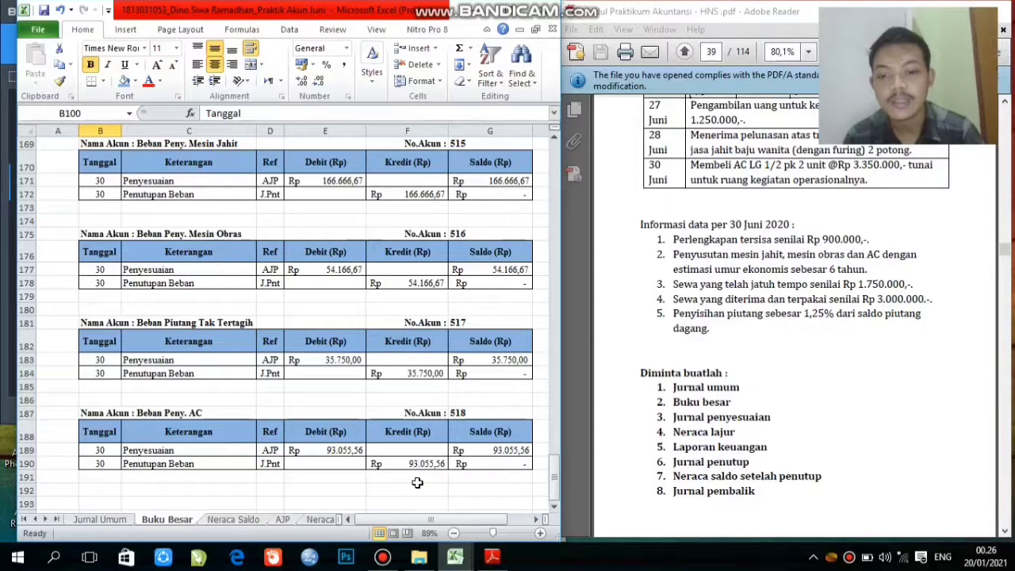
Review the account balances and totals in Neraca Saldo alongside the adjusting entries in AJP.
{"action": "left_click", "coordinate": [238, 521]}
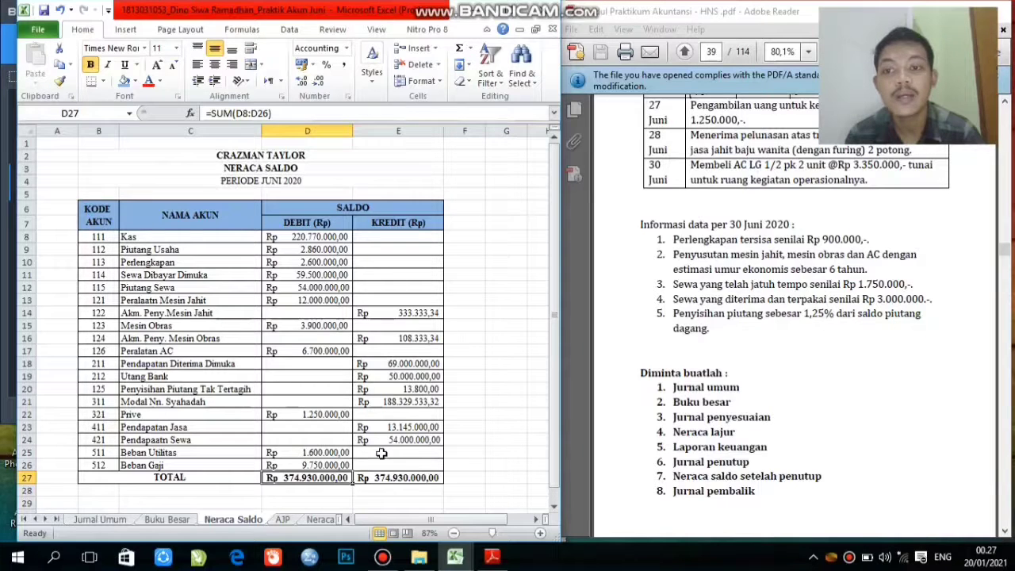
{"action": "left_click", "coordinate": [284, 519]}
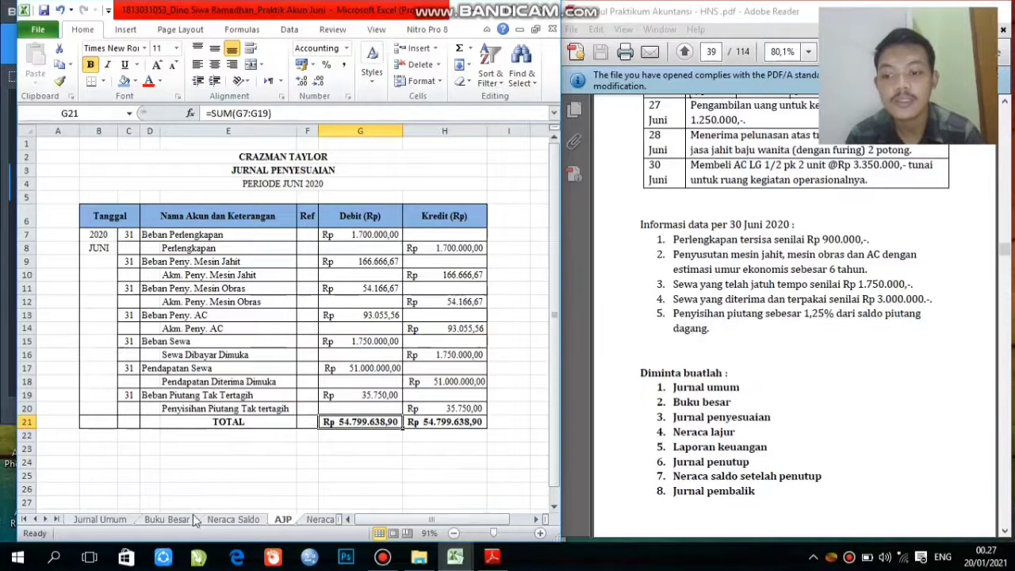
{"action": "left_click", "coordinate": [229, 520]}
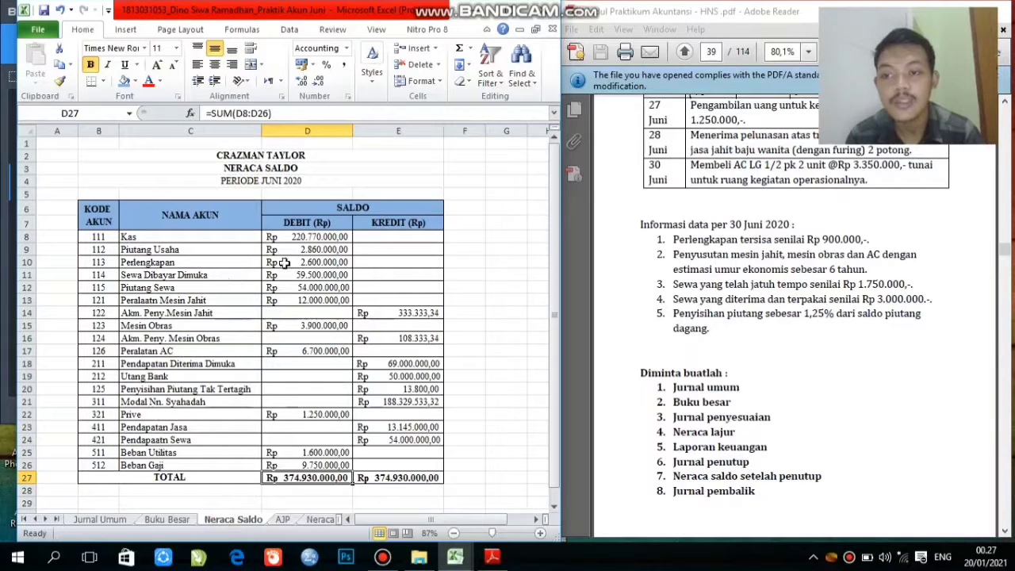
{"action": "left_click", "coordinate": [284, 520]}
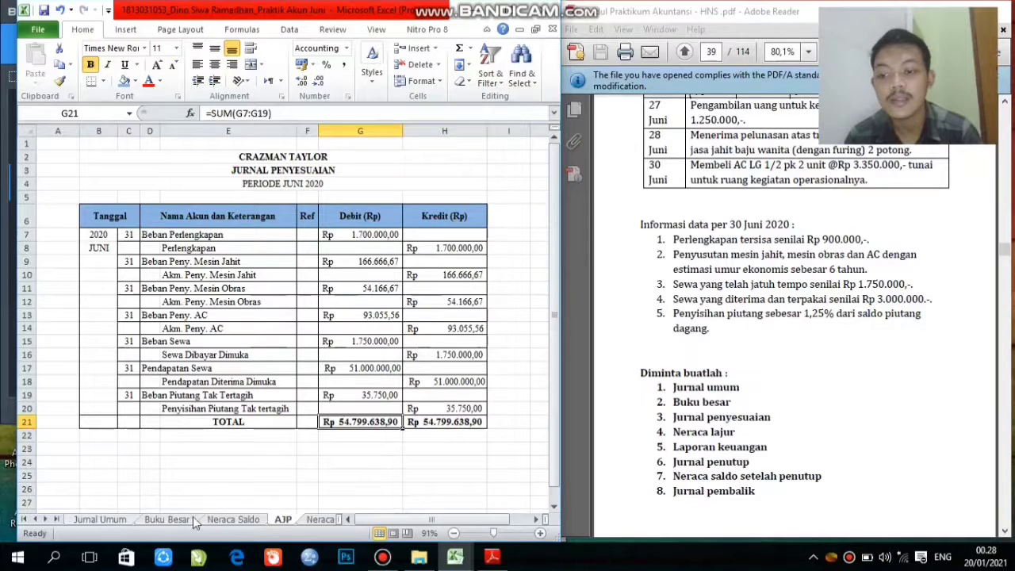
{"action": "left_click", "coordinate": [219, 520]}
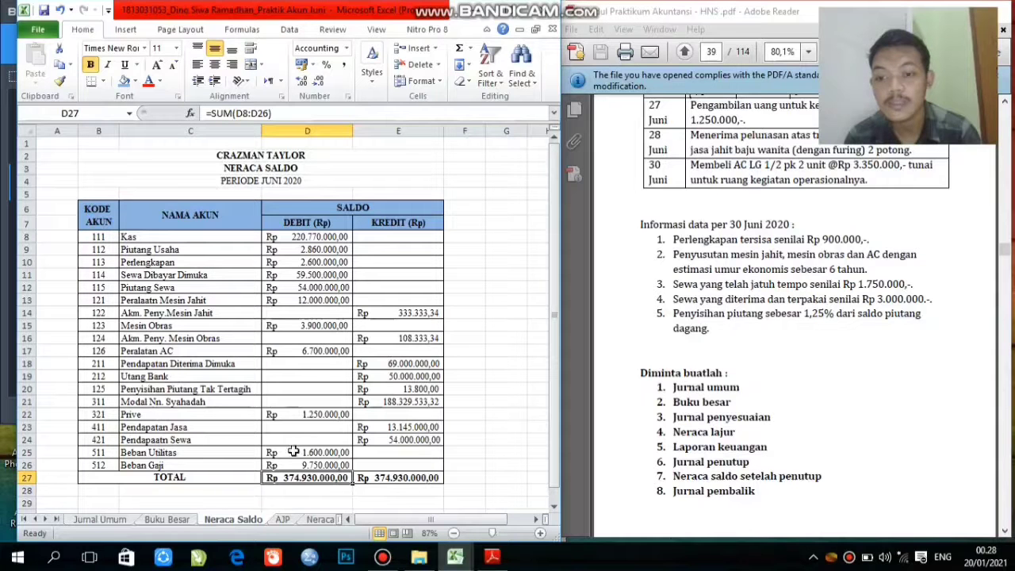
Review the adjusting entries in AJP and the Neraca Saldo and Ayat Jurnal Penyesuaian columns of the Neraca Lajur sheet.
{"action": "left_click", "coordinate": [319, 520]}
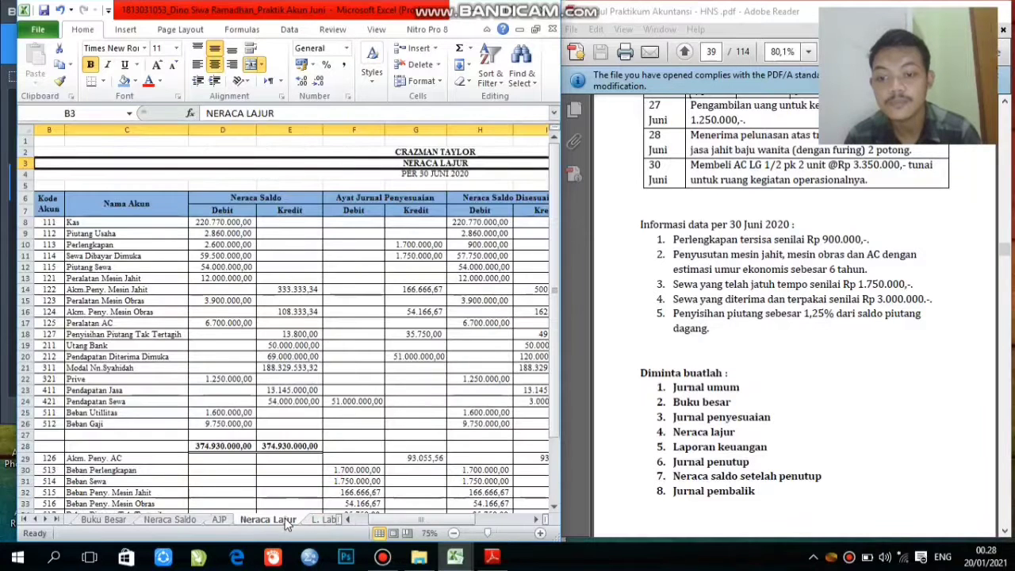
{"action": "left_click", "coordinate": [228, 521]}
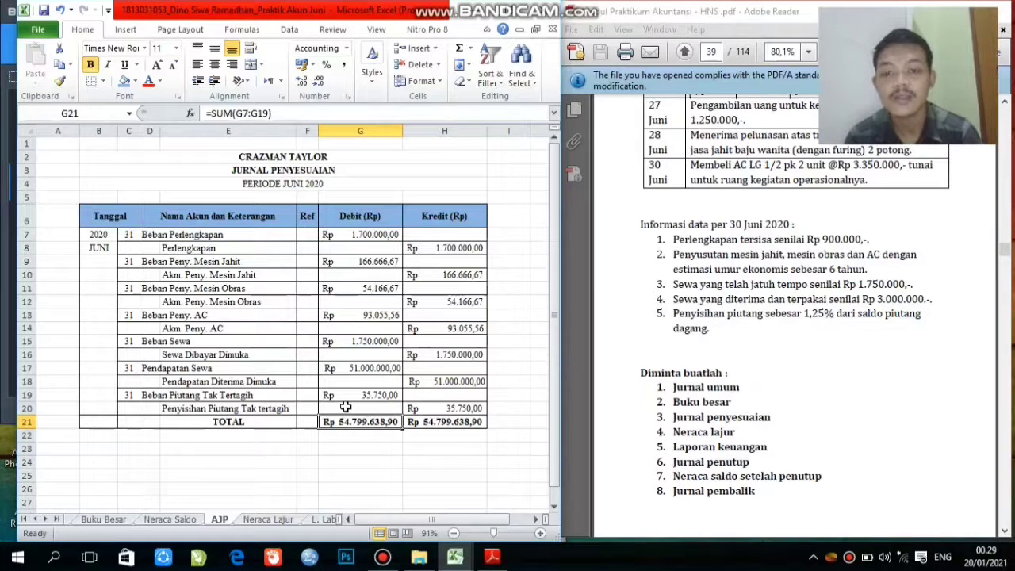
{"action": "left_click", "coordinate": [266, 522]}
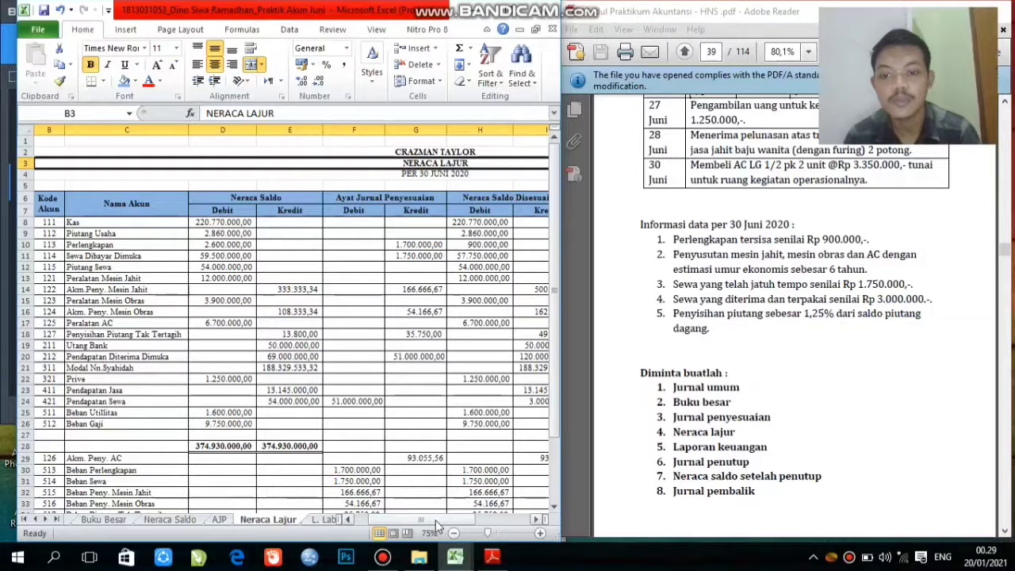
{"action": "left_click_drag", "start_coordinate": [435, 520], "coordinate": [414, 521]}
{"action": "left_click_drag", "start_coordinate": [555, 293], "coordinate": [557, 325]}
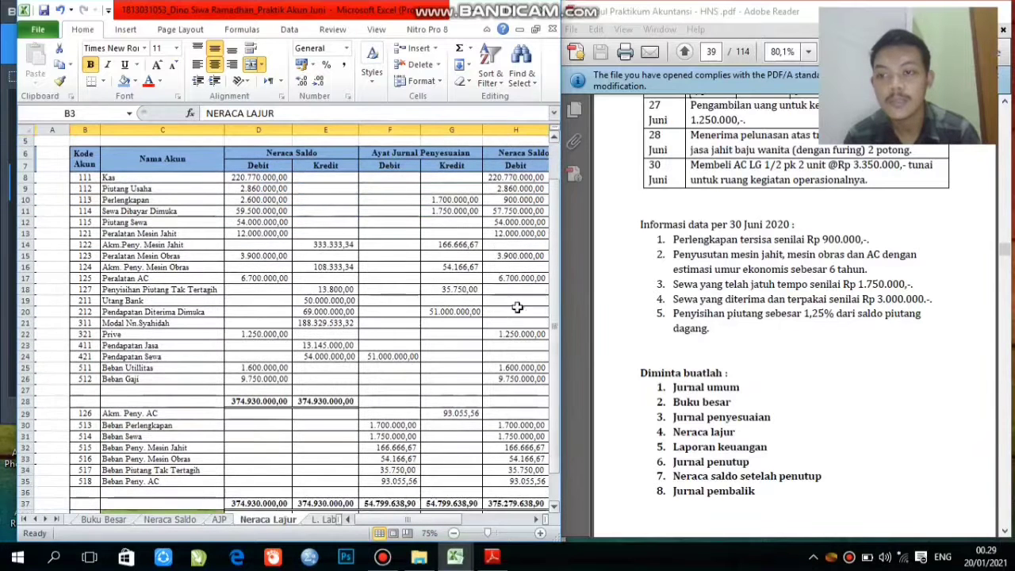
Compare the account names and Neraca Saldo columns in Neraca Lajur with the Neraca Saldo and AJP sheets.
{"action": "left_click", "coordinate": [179, 526]}
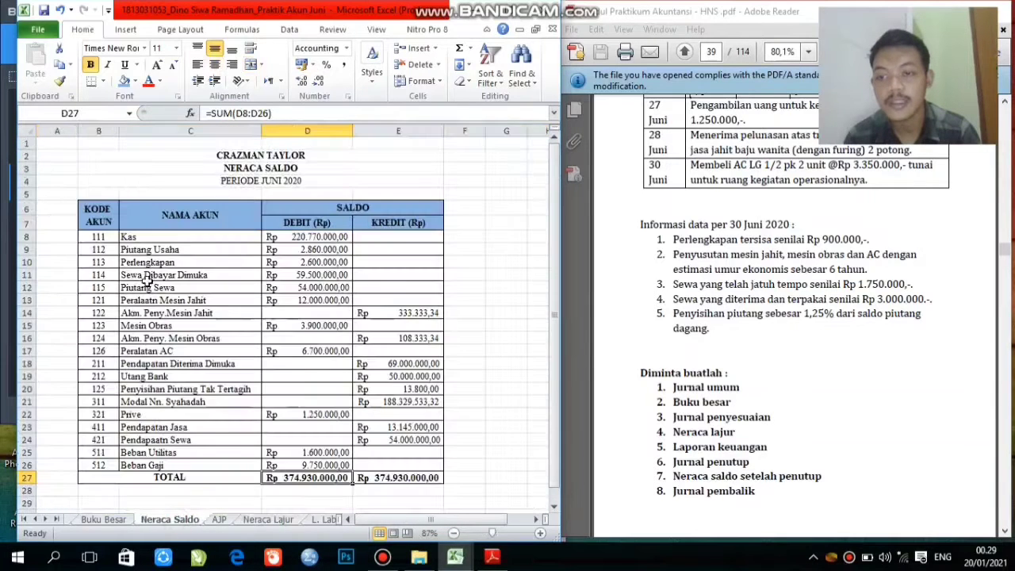
{"action": "left_click", "coordinate": [287, 523]}
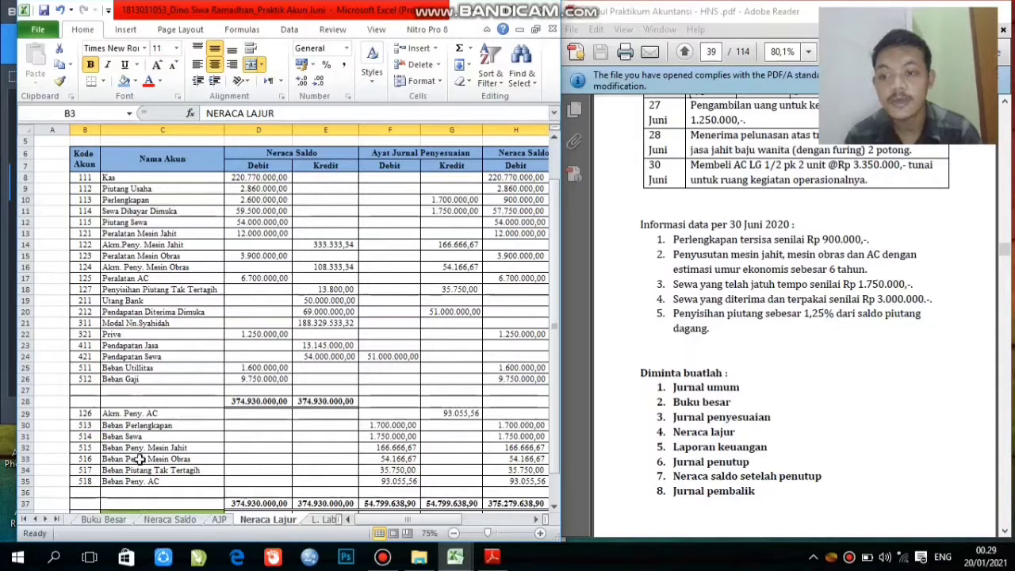
{"action": "left_click", "coordinate": [218, 520]}
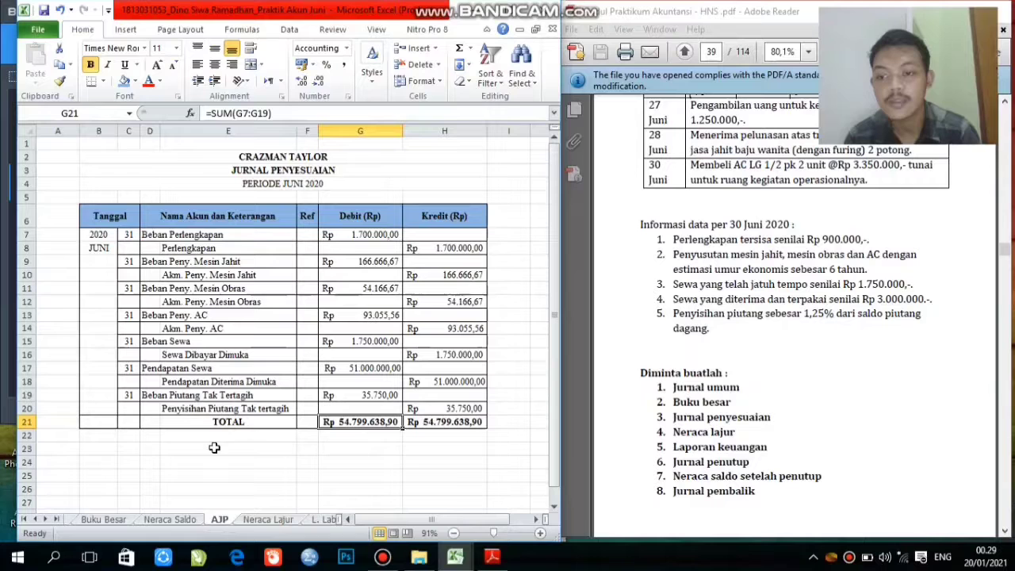
{"action": "left_click", "coordinate": [268, 520]}
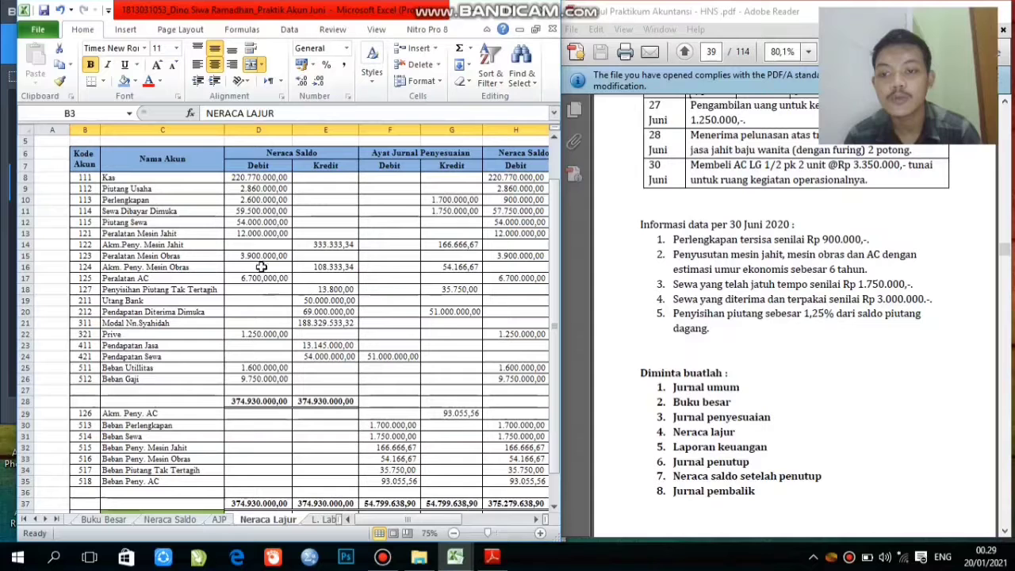
{"action": "left_click", "coordinate": [188, 527]}
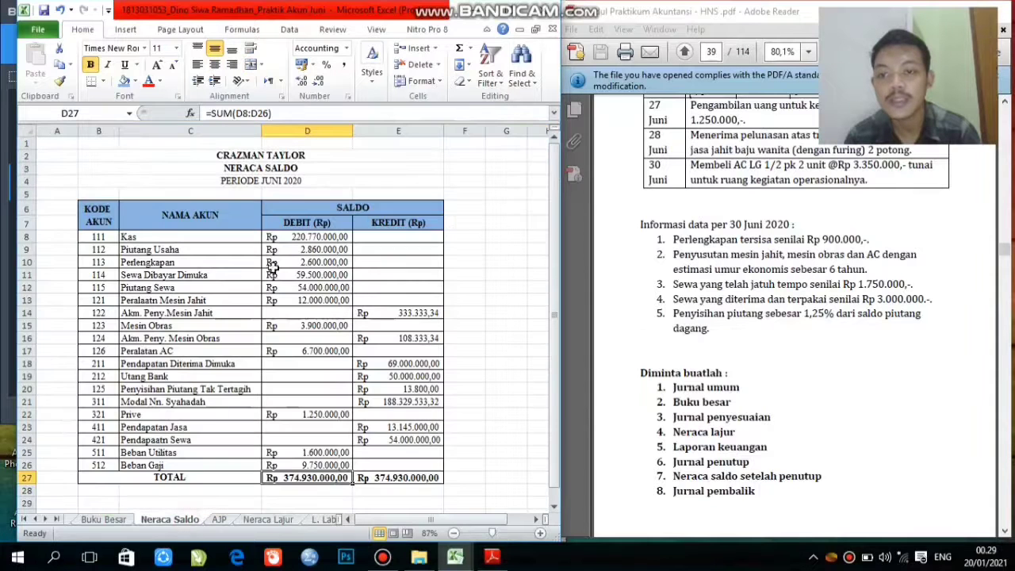
{"action": "left_click", "coordinate": [268, 520]}
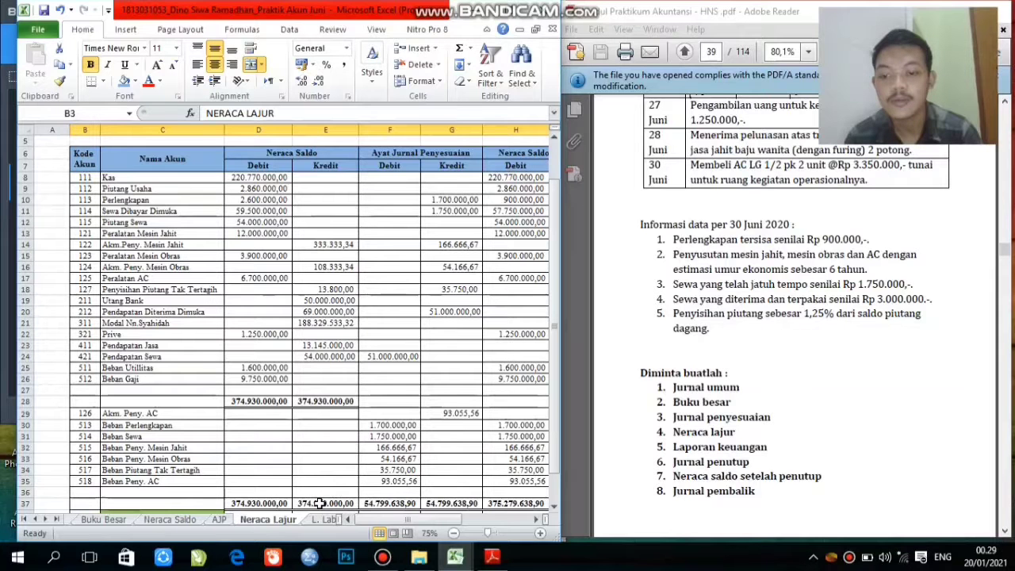
Check the Ayat Jurnal Penyesuaian columns of Neraca Lajur against AJP and examine how they carry into Neraca Saldo Disesuaikan.
{"action": "left_click_drag", "start_coordinate": [394, 520], "coordinate": [417, 519]}
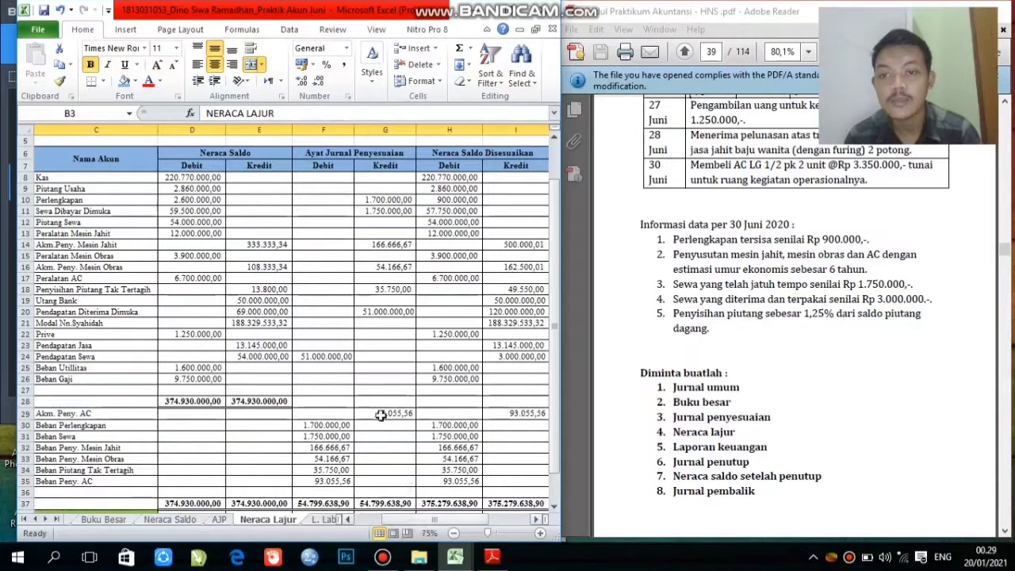
{"action": "left_click", "coordinate": [218, 519]}
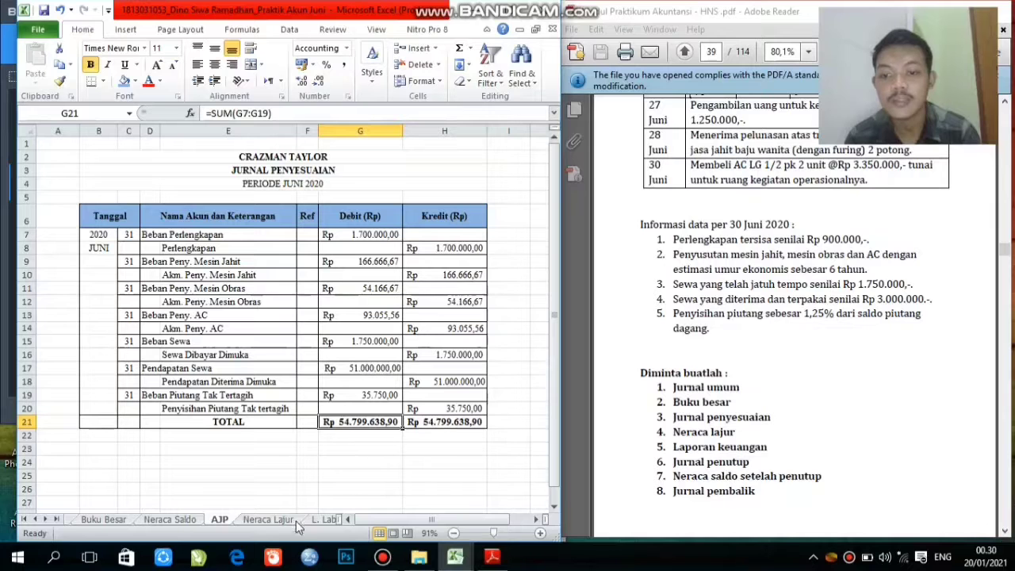
{"action": "left_click", "coordinate": [274, 519]}
{"action": "left_click_drag", "start_coordinate": [414, 524], "coordinate": [443, 520]}
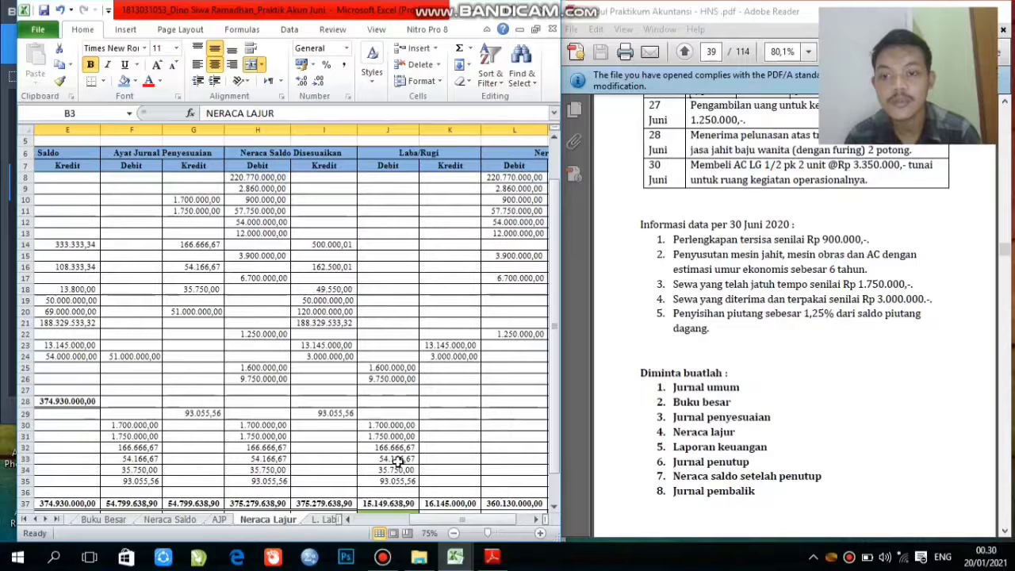
{"action": "left_click_drag", "start_coordinate": [423, 518], "coordinate": [408, 517]}
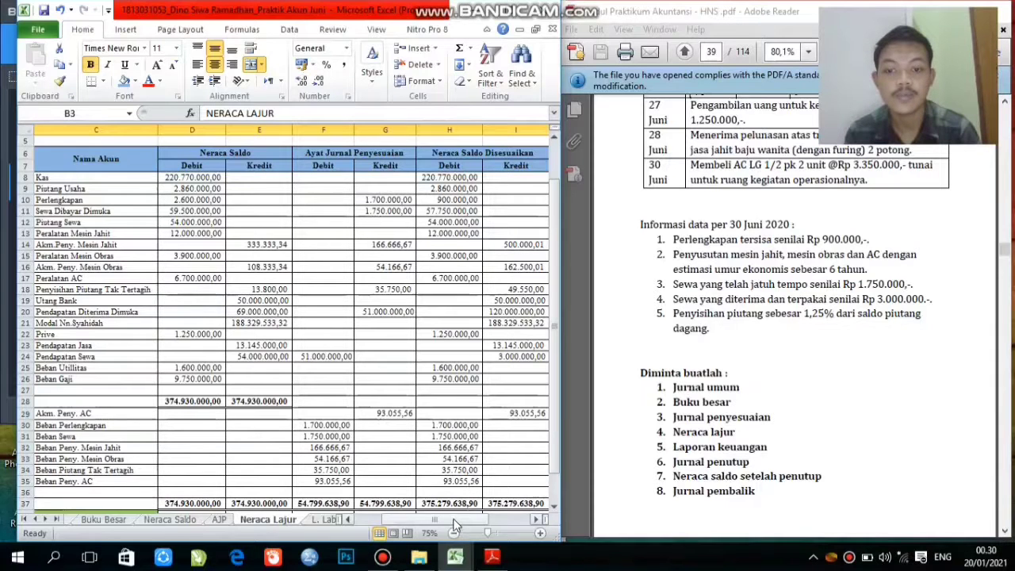
Examine the Laba/Rugi and Neraca columns of Neraca Lajur, including the Laba (Rugi) Usaha and JUMLAH rows.
{"action": "left_click_drag", "start_coordinate": [555, 421], "coordinate": [555, 438]}
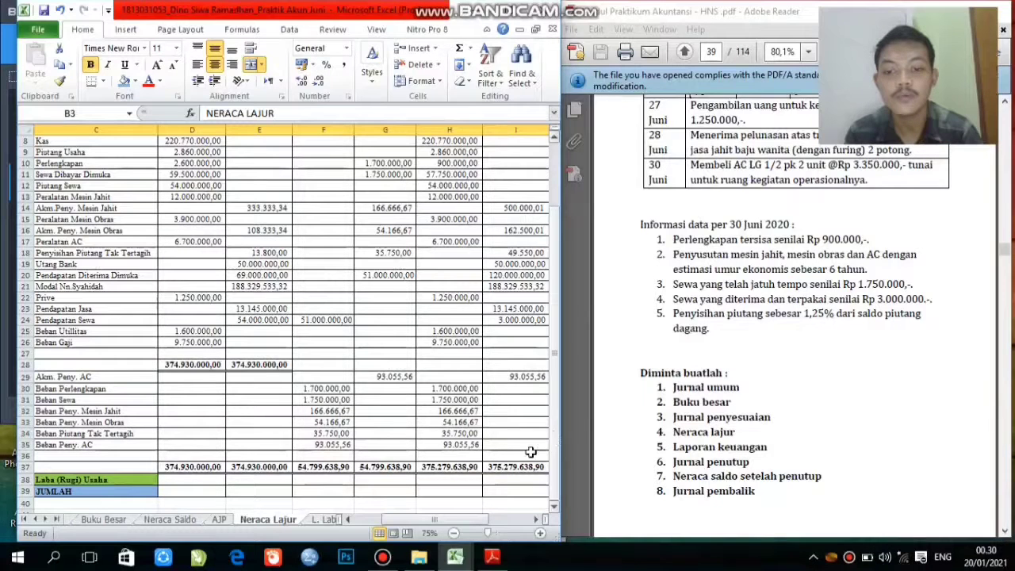
{"action": "left_click_drag", "start_coordinate": [458, 520], "coordinate": [501, 519]}
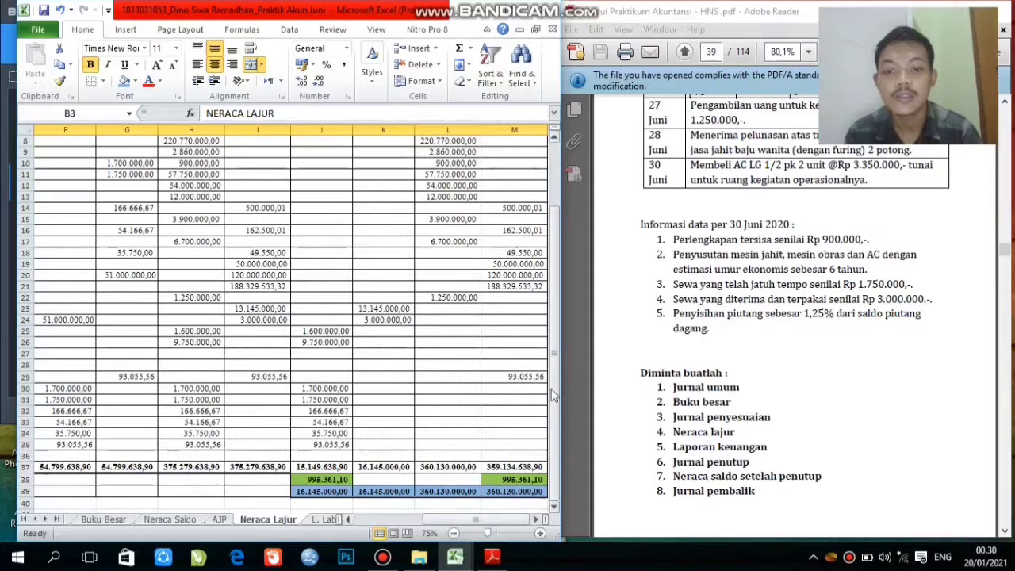
{"action": "mouse_move", "coordinate": [554, 374]}
{"action": "left_mouse_down"}
{"action": "mouse_move", "coordinate": [554, 333]}
{"action": "mouse_move", "coordinate": [554, 354]}
{"action": "left_mouse_up"}
{"action": "mouse_move", "coordinate": [474, 520]}
{"action": "left_mouse_down"}
{"action": "mouse_move", "coordinate": [378, 529]}
{"action": "mouse_move", "coordinate": [468, 523]}
{"action": "left_mouse_up"}
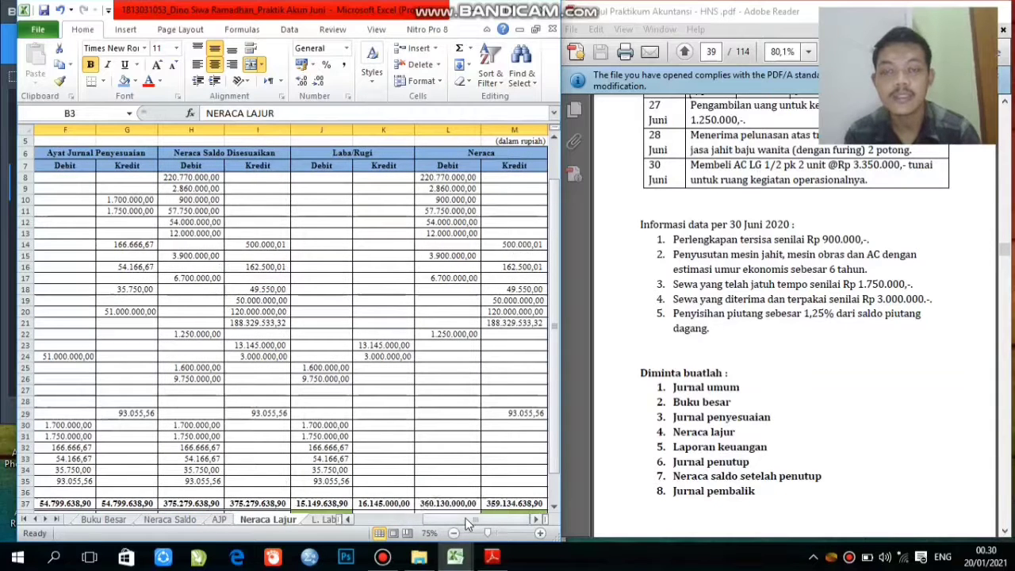
{"action": "left_click_drag", "start_coordinate": [553, 379], "coordinate": [553, 420]}
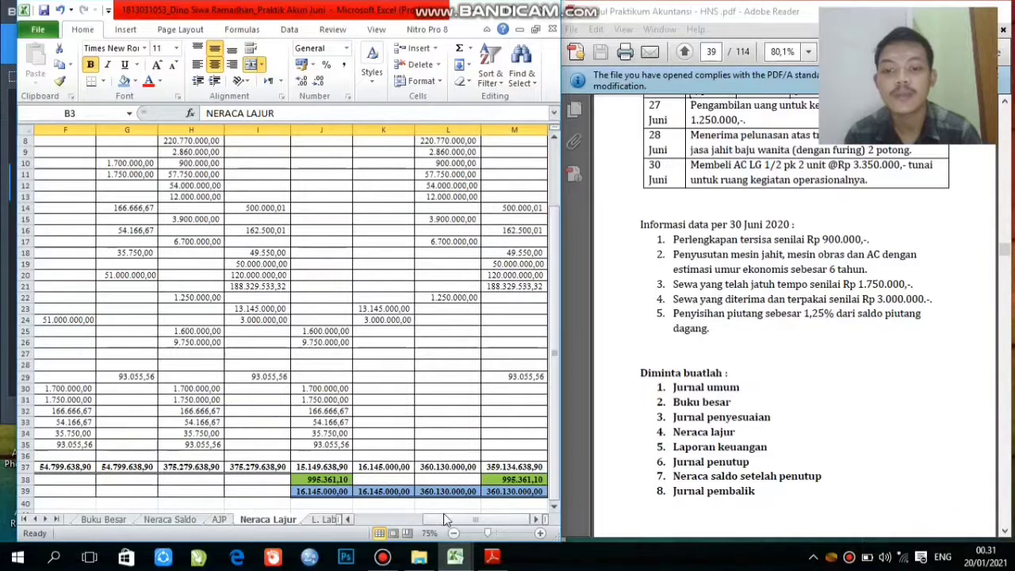
{"action": "left_click_drag", "start_coordinate": [555, 412], "coordinate": [557, 371]}
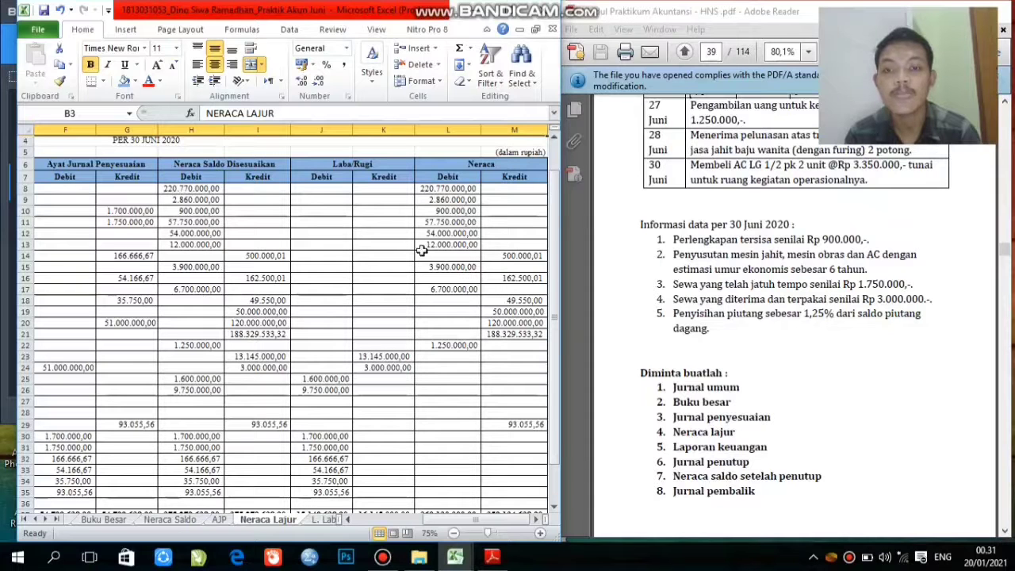
{"action": "left_click_drag", "start_coordinate": [555, 370], "coordinate": [555, 435]}
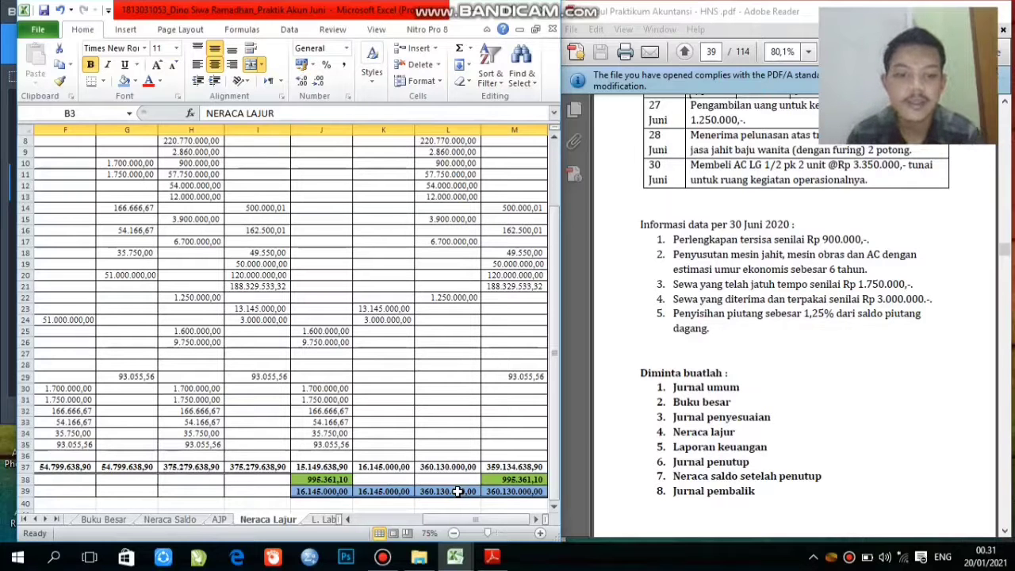
Review the L. Laba Rugi statement from Pendapatan Operasional and Beban Operasional down to Laba Bersih Setelah Pajak.
{"action": "left_click", "coordinate": [323, 520]}
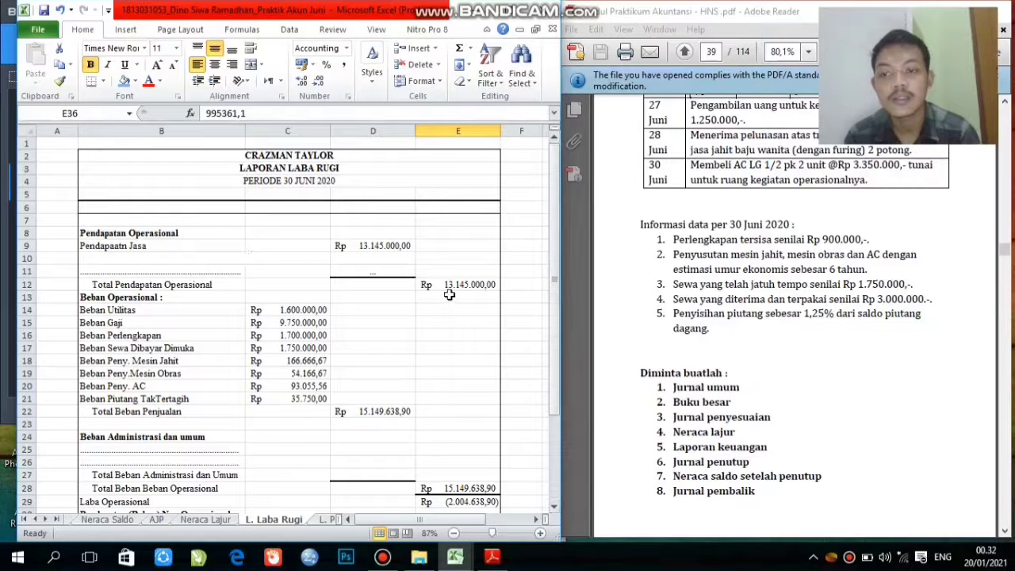
{"action": "left_click_drag", "start_coordinate": [556, 334], "coordinate": [555, 370]}
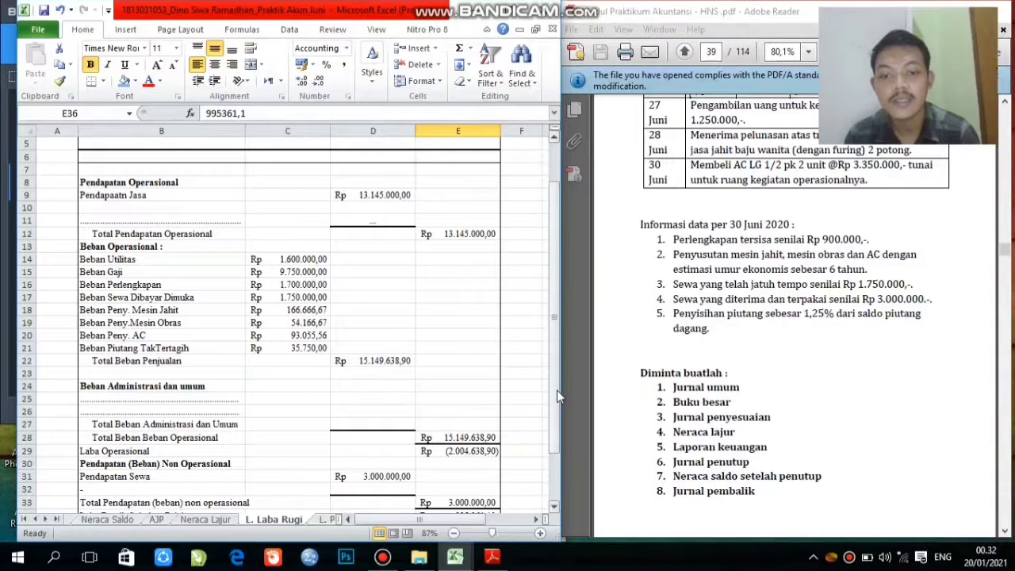
{"action": "left_click_drag", "start_coordinate": [558, 395], "coordinate": [552, 421]}
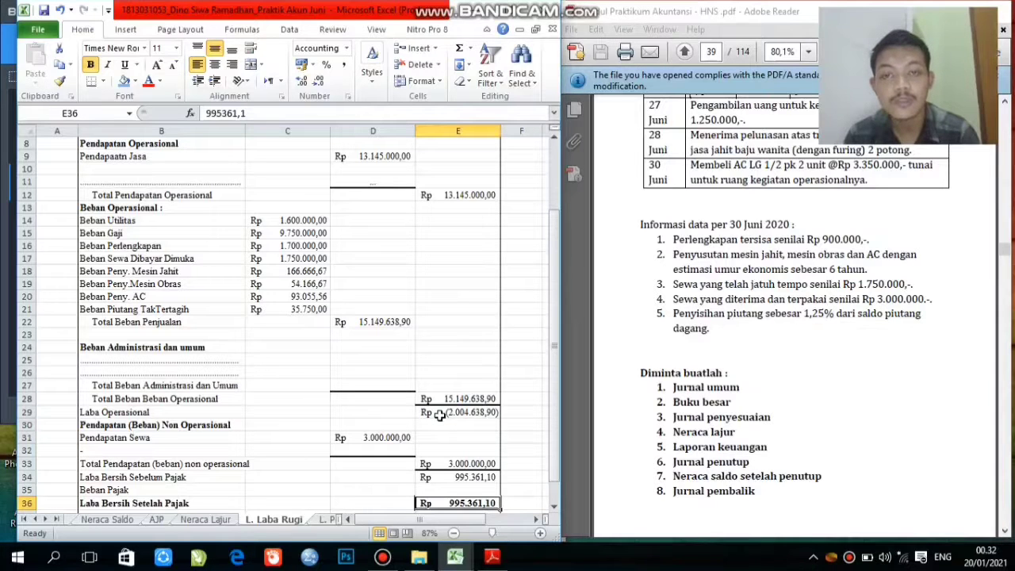
{"action": "left_click_drag", "start_coordinate": [557, 425], "coordinate": [544, 467]}
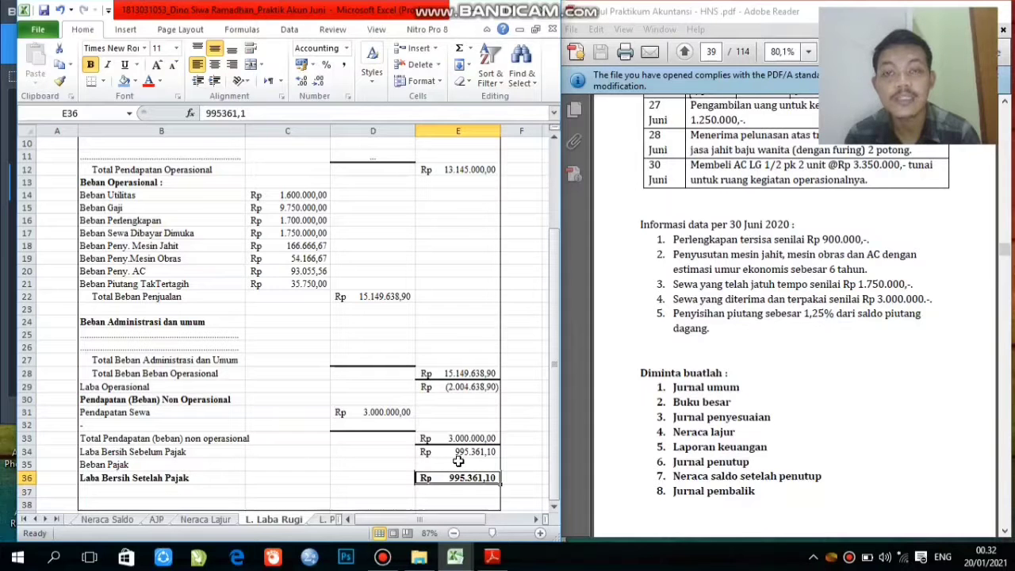
{"action": "mouse_move", "coordinate": [555, 445]}
{"action": "left_mouse_down"}
{"action": "mouse_move", "coordinate": [566, 380]}
{"action": "mouse_move", "coordinate": [549, 456]}
{"action": "left_mouse_up"}
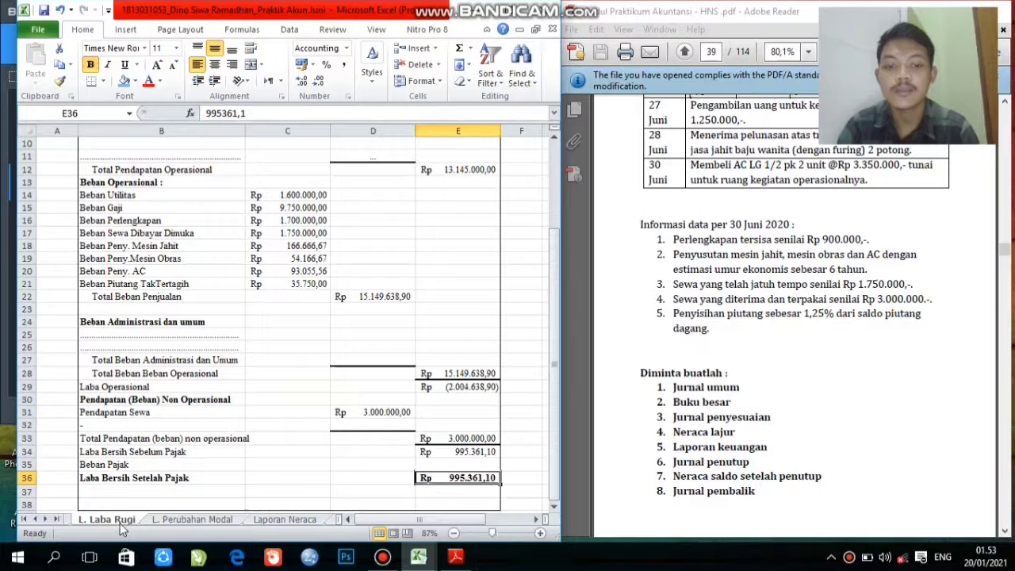
Review the equity statement in L. Perubahan Modal and check its Laba figure against the net profit in L. Laba Rugi.
{"action": "left_click", "coordinate": [179, 520]}
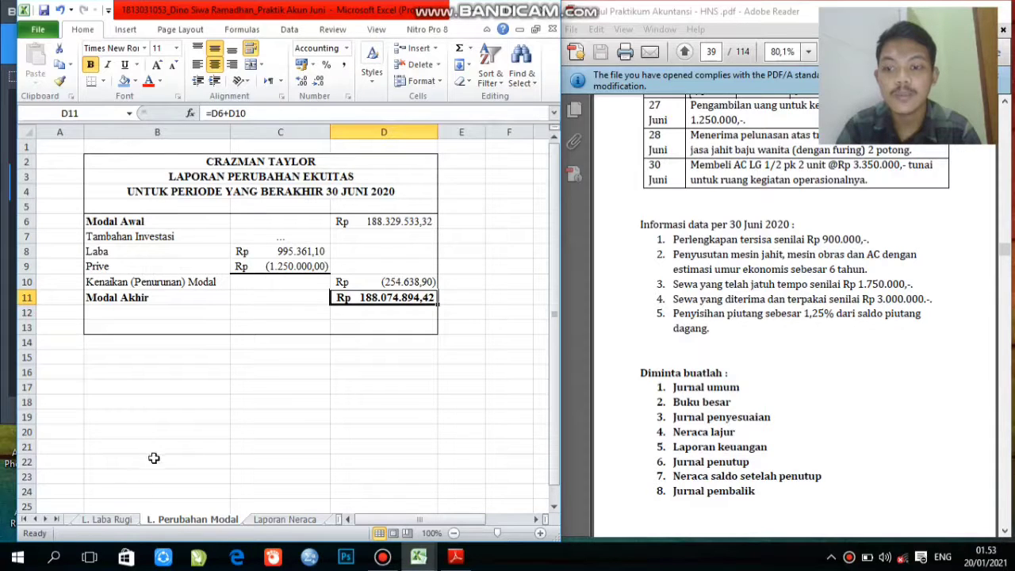
{"action": "left_click", "coordinate": [44, 519]}
{"action": "left_click", "coordinate": [34, 519]}
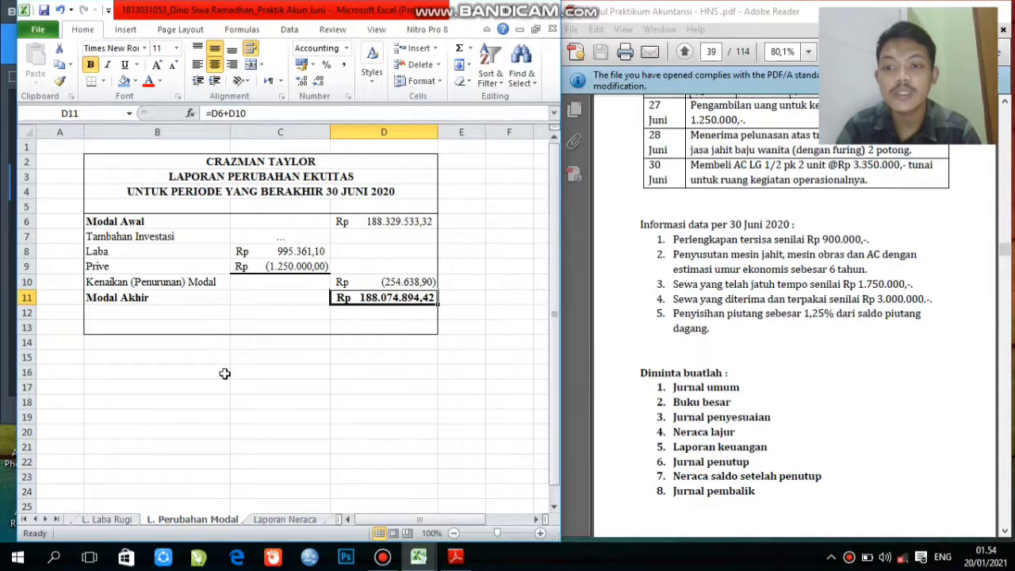
{"action": "left_click", "coordinate": [114, 521]}
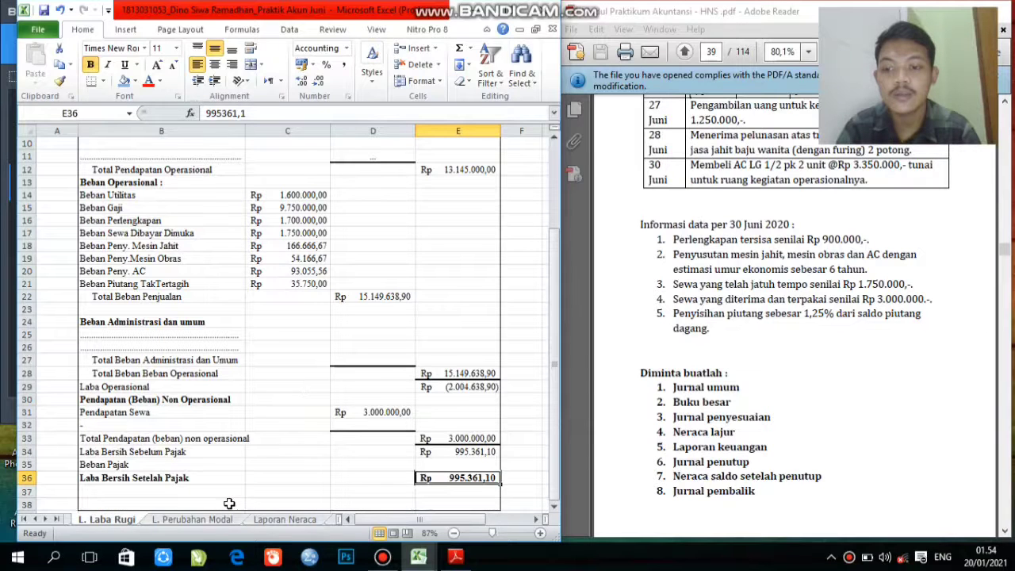
{"action": "left_click", "coordinate": [208, 519]}
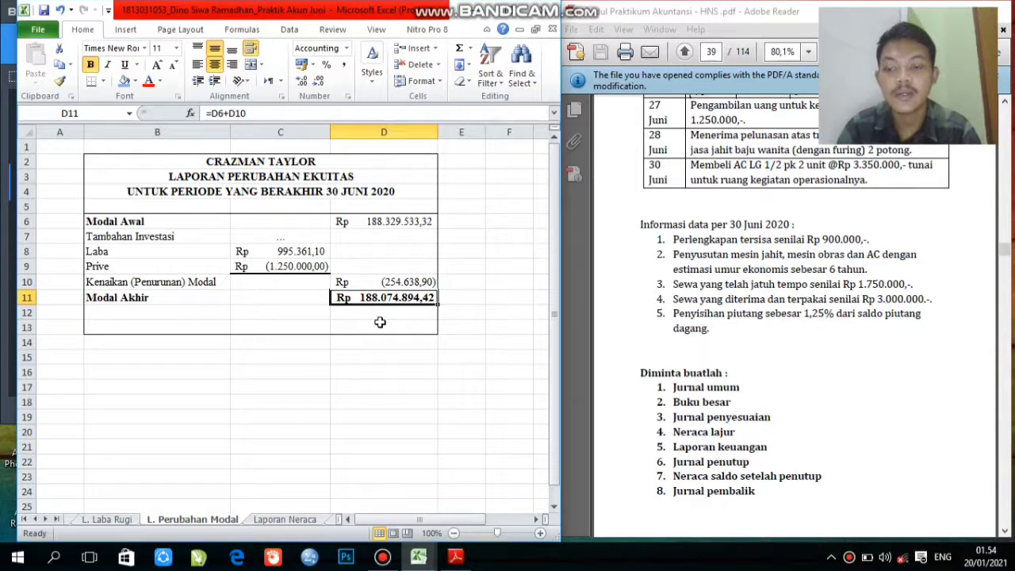
Review the Aset side and the Kewajiban dan Ekuitas side of the Laporan Neraca balance sheet.
{"action": "left_click", "coordinate": [282, 522]}
{"action": "left_click_drag", "start_coordinate": [454, 519], "coordinate": [374, 525]}
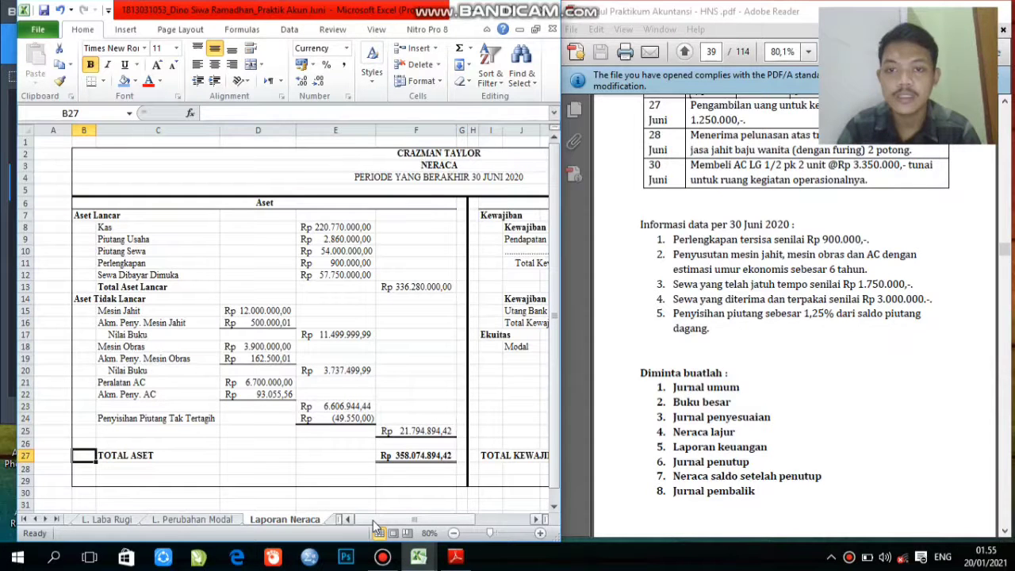
{"action": "mouse_move", "coordinate": [382, 522]}
{"action": "left_mouse_down"}
{"action": "mouse_move", "coordinate": [432, 525]}
{"action": "mouse_move", "coordinate": [374, 527]}
{"action": "left_mouse_up"}
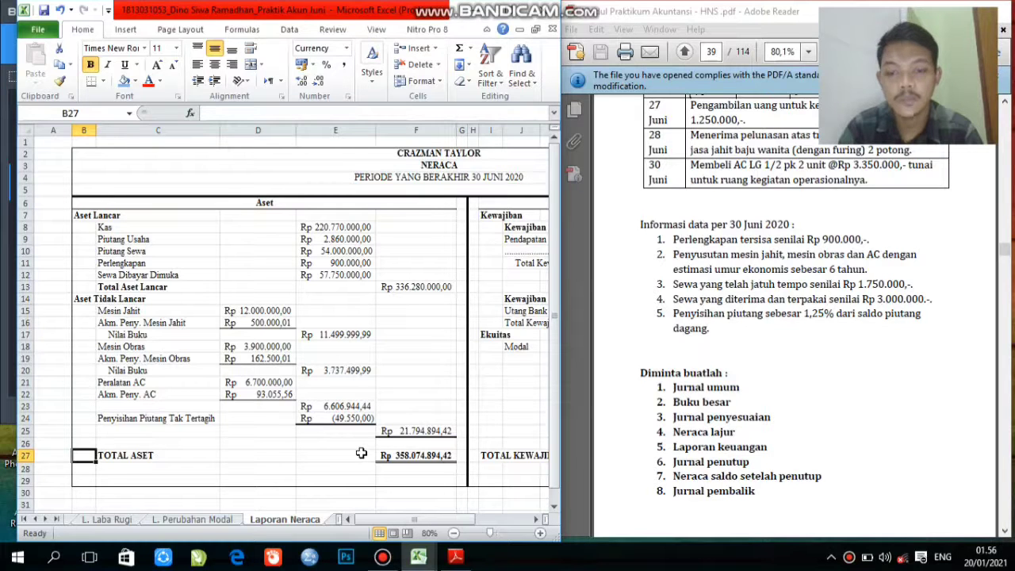
{"action": "left_click_drag", "start_coordinate": [412, 520], "coordinate": [434, 519]}
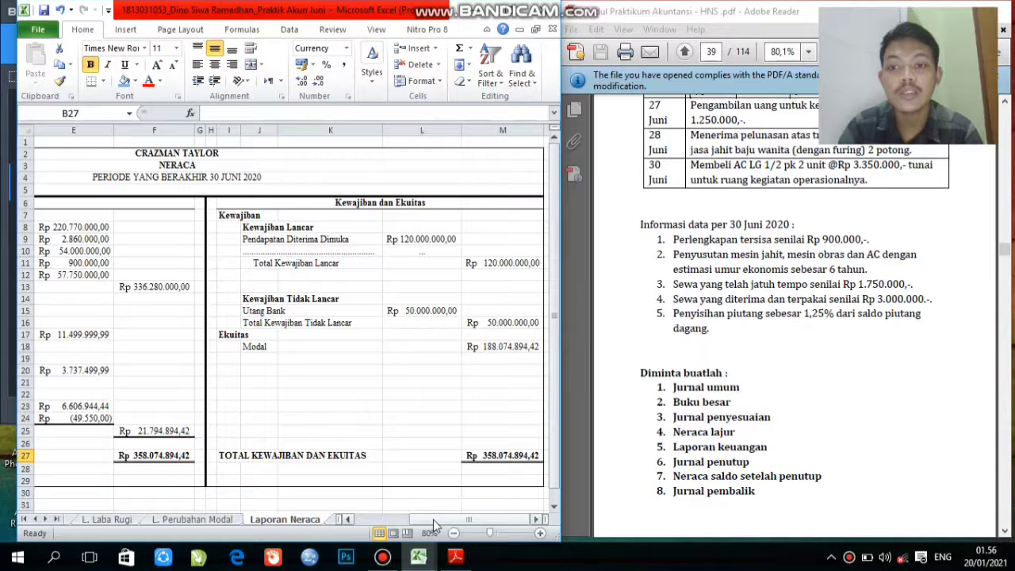
Compare the Modal amount in Laporan Neraca with Modal Akhir in L. Perubahan Modal.
{"action": "left_click", "coordinate": [198, 518]}
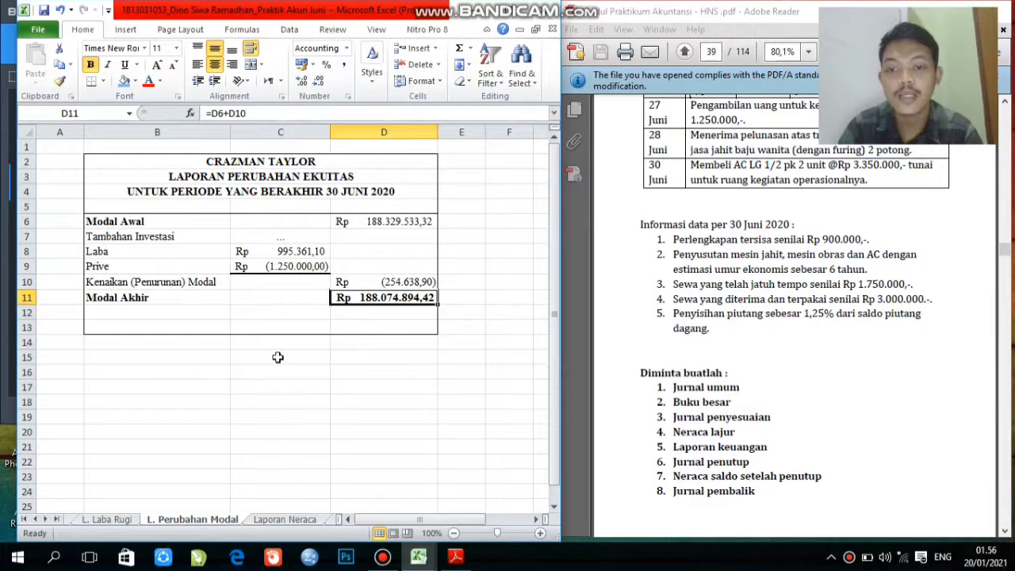
{"action": "left_click", "coordinate": [287, 518]}
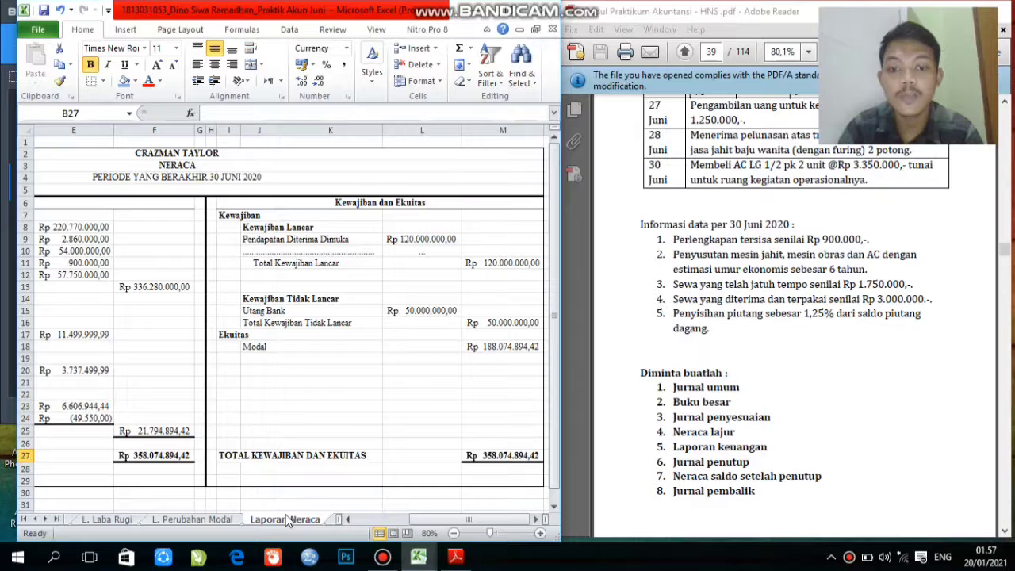
{"action": "mouse_move", "coordinate": [436, 526]}
{"action": "left_mouse_down"}
{"action": "mouse_move", "coordinate": [384, 530]}
{"action": "mouse_move", "coordinate": [443, 521]}
{"action": "left_mouse_up"}
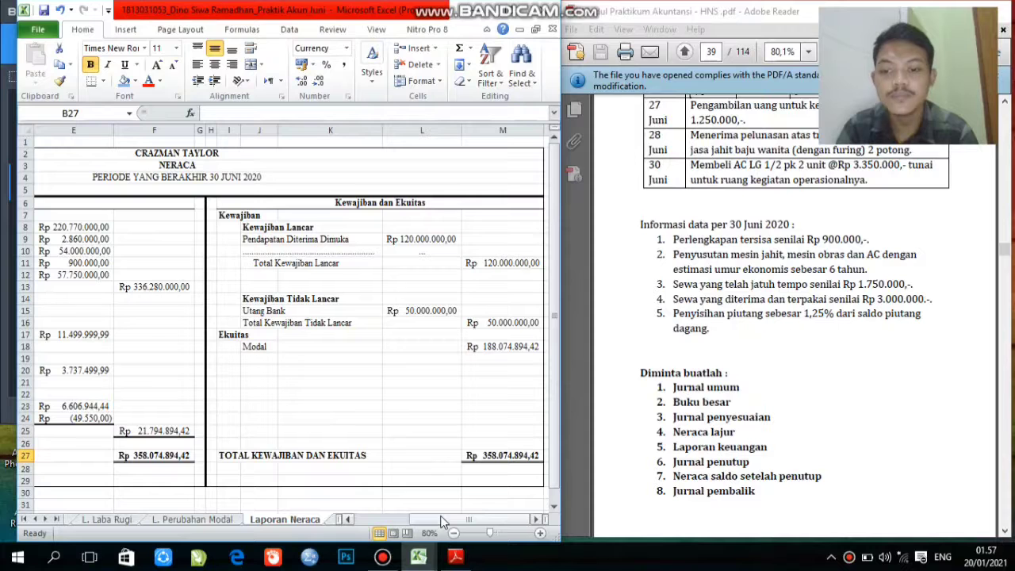
Review the closing entries in Jurnal Penutup for income, expenses, Prive and Ikhtisar Laba Rugi, with a brief look at N.S.S. Penutupan.
{"action": "left_click", "coordinate": [46, 519]}
{"action": "left_click", "coordinate": [45, 520]}
{"action": "left_click", "coordinate": [173, 520]}
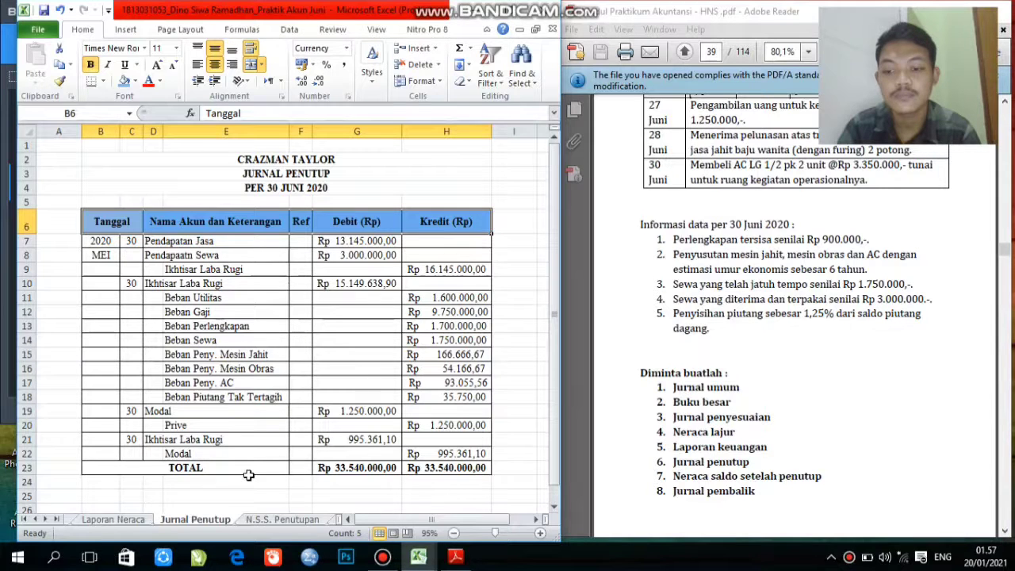
{"action": "left_click", "coordinate": [151, 520]}
{"action": "left_click", "coordinate": [269, 520]}
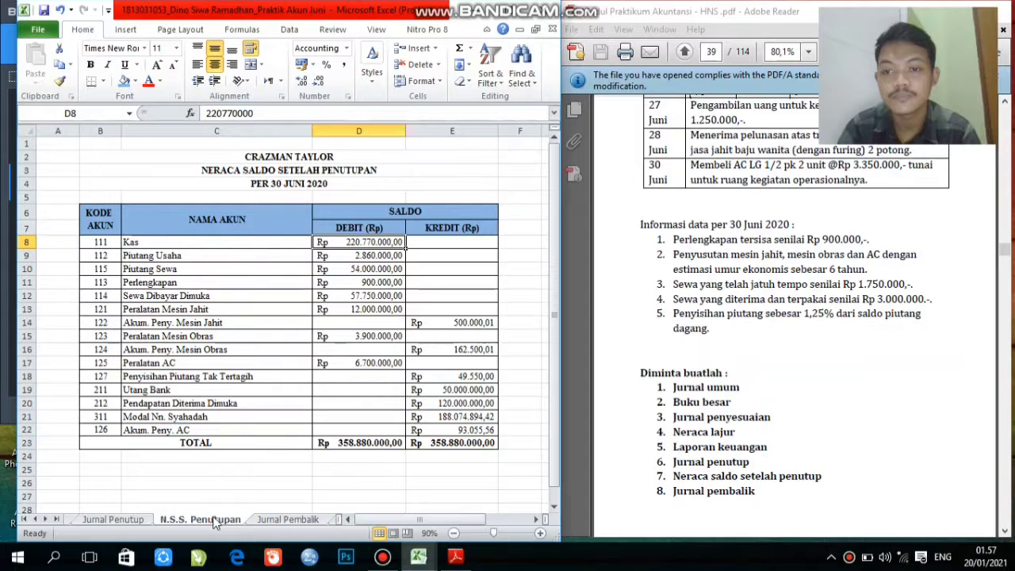
{"action": "left_click", "coordinate": [121, 519]}
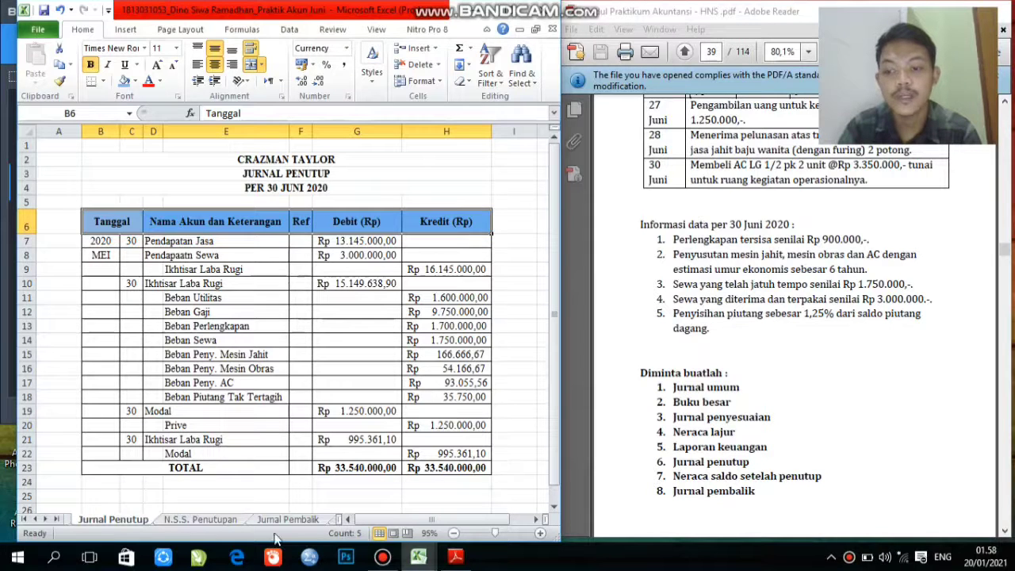
Check the Laba and Prive amounts in L. Perubahan Modal against the closing entries in Jurnal Penutup.
{"action": "left_click", "coordinate": [37, 519]}
{"action": "left_click", "coordinate": [37, 519]}
{"action": "left_click", "coordinate": [122, 519]}
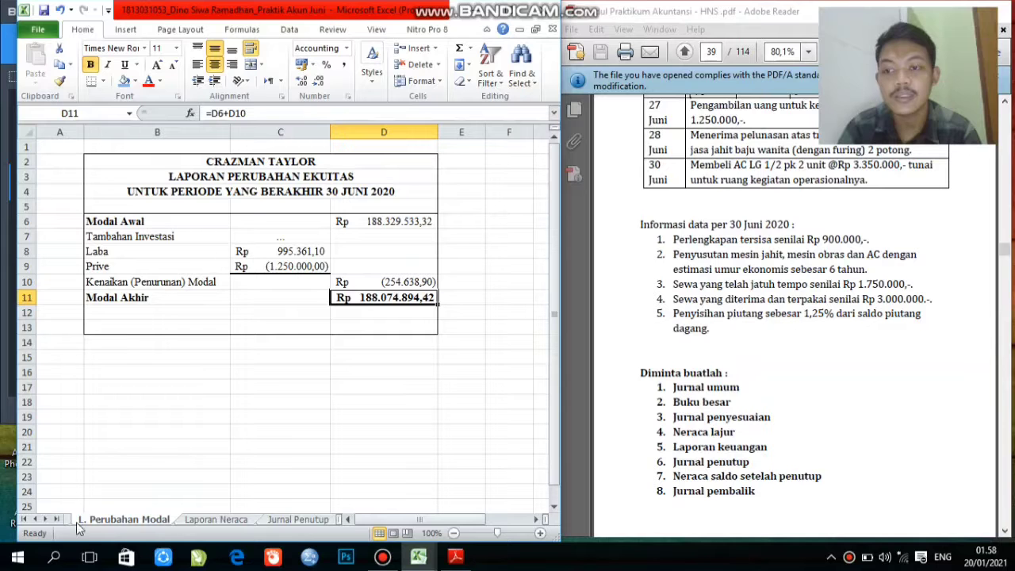
{"action": "left_click", "coordinate": [283, 522]}
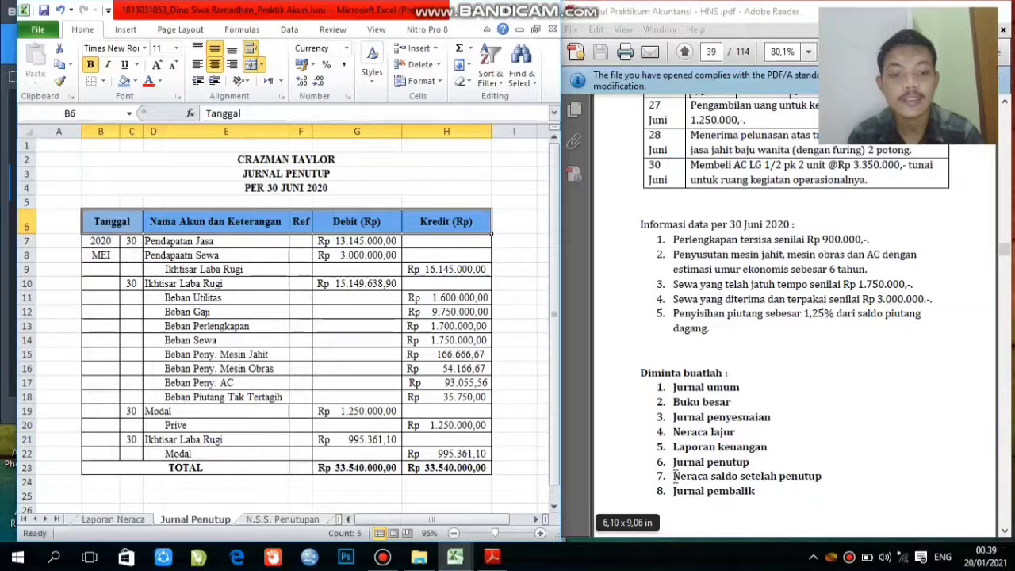
Review the post-closing trial balance in N.S.S. Penutupan from Kas down to the totals, and open the reversing entries in Jurnal Pembalik.
{"action": "left_click", "coordinate": [306, 521]}
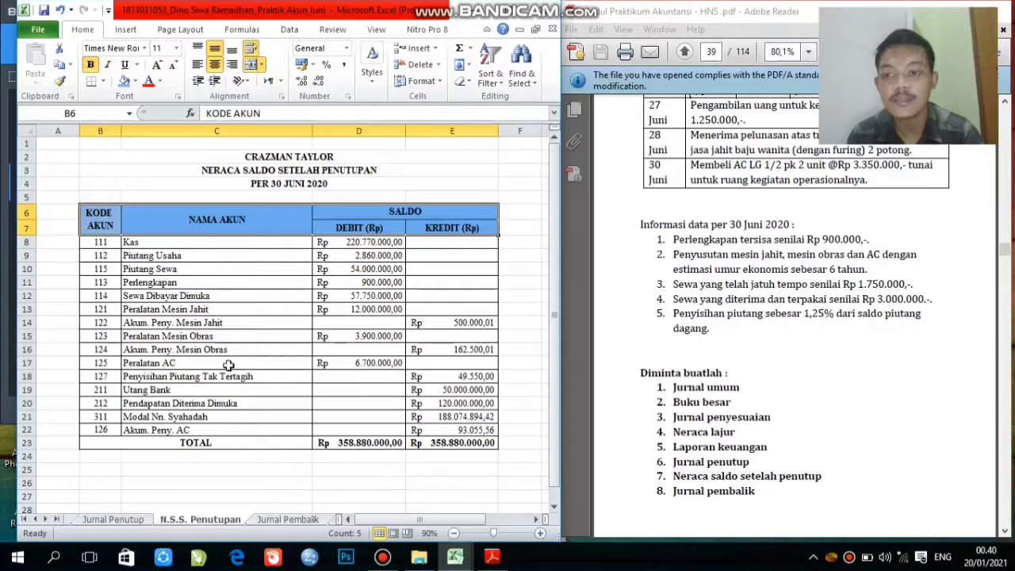
{"action": "left_click", "coordinate": [376, 245]}
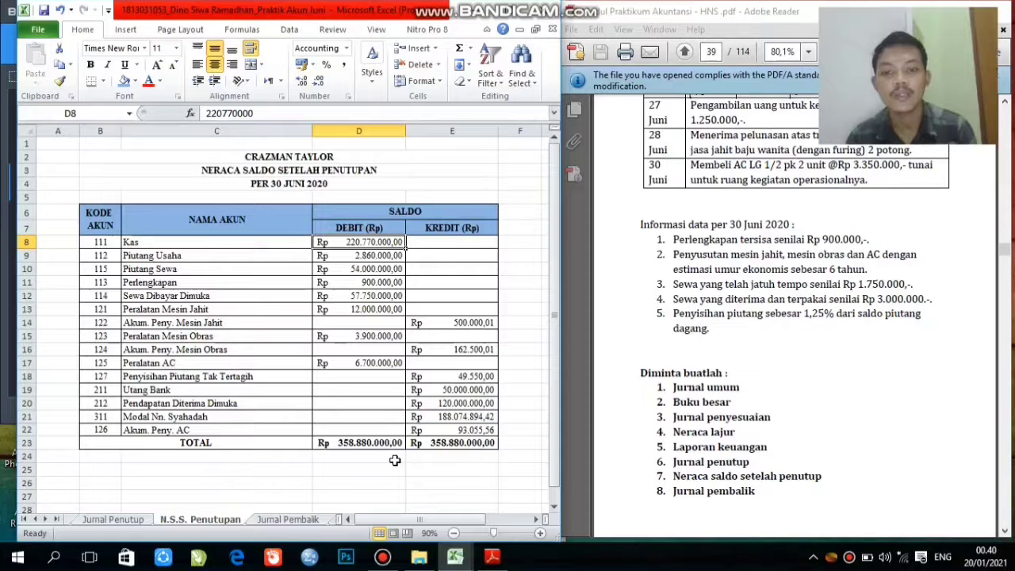
{"action": "left_click", "coordinate": [300, 520]}
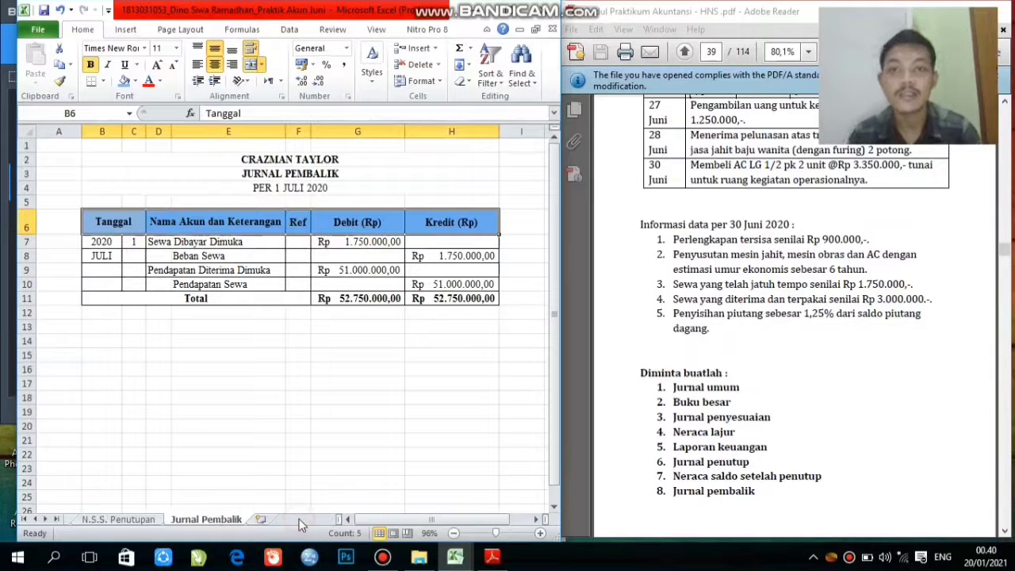